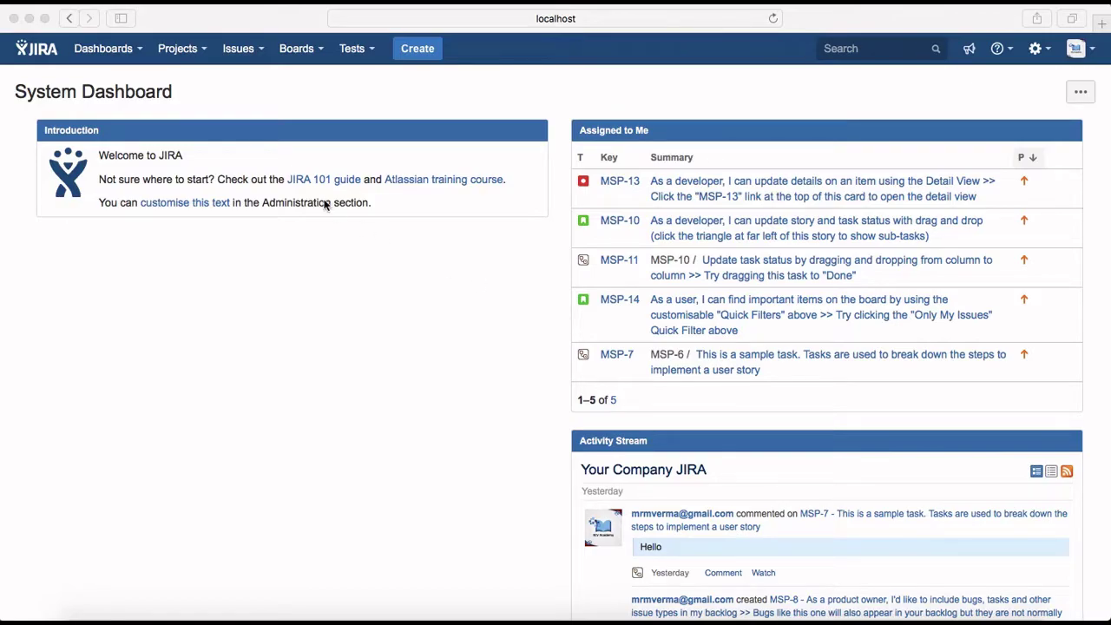
- Start a new dashboard from the dashboard management page and name it "My First Dashboard"
{"action": "left_click", "coordinate": [141, 51]}
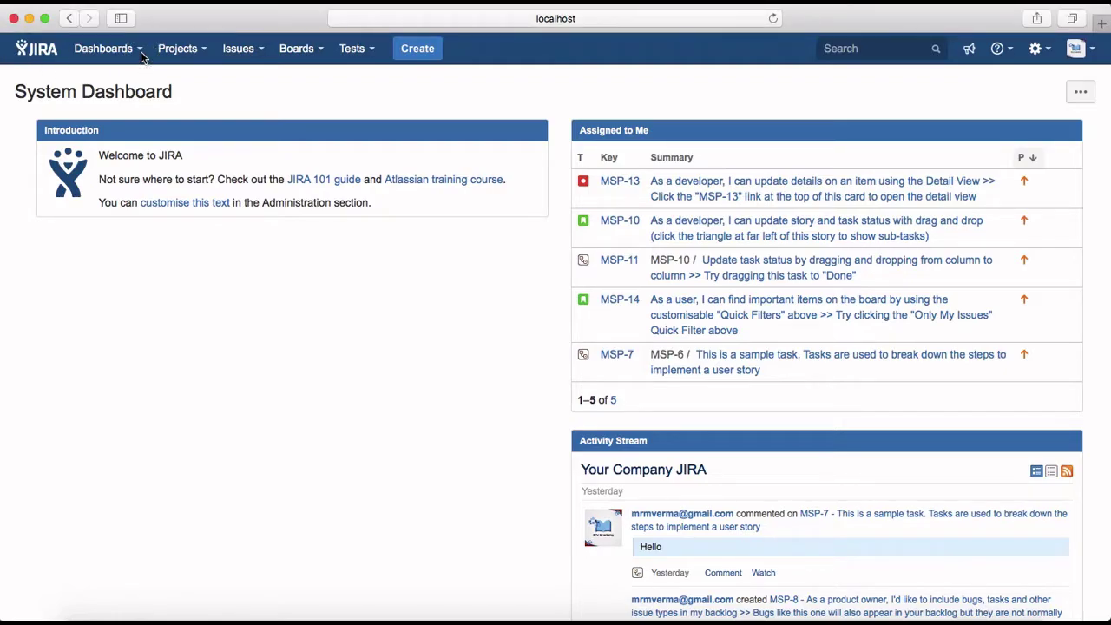
{"action": "left_click", "coordinate": [141, 52]}
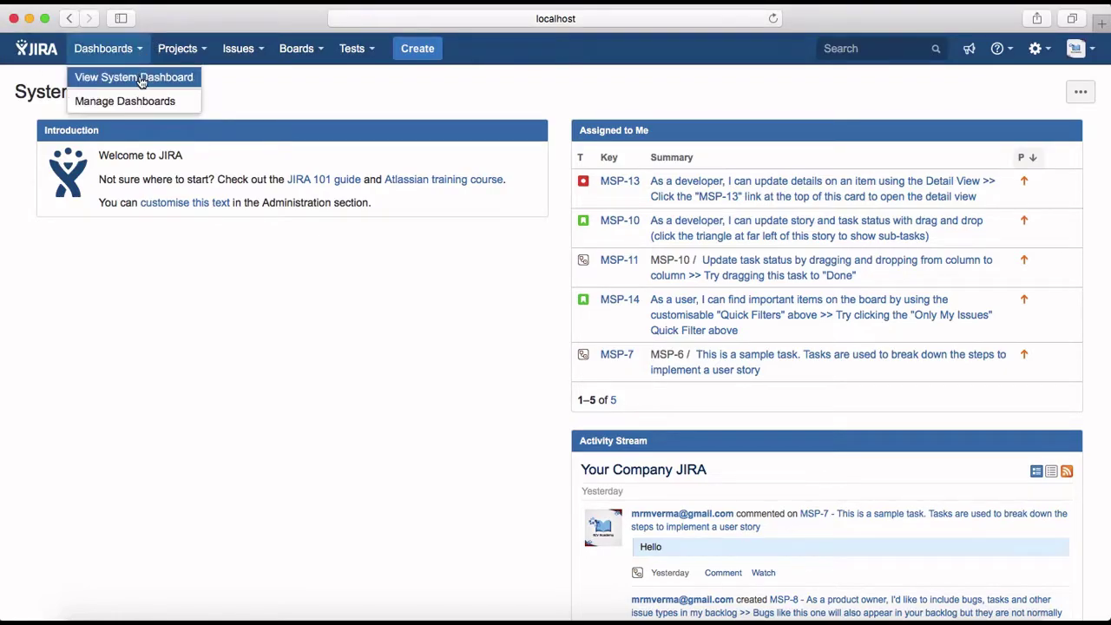
{"action": "left_click", "coordinate": [196, 110]}
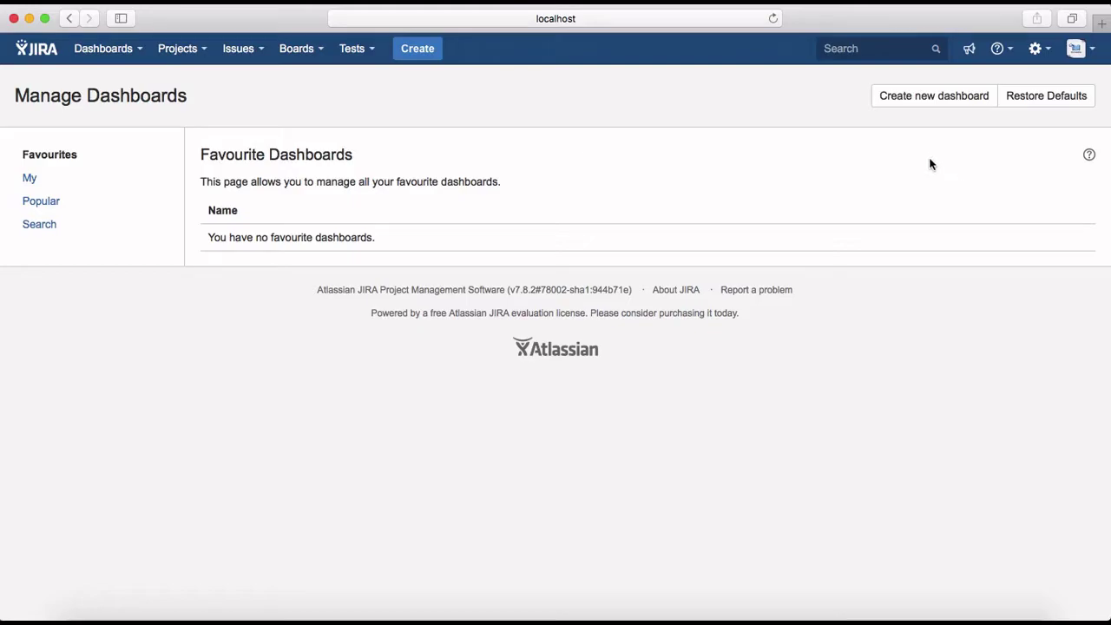
{"action": "left_click", "coordinate": [942, 105]}
{"action": "left_click", "coordinate": [228, 152]}
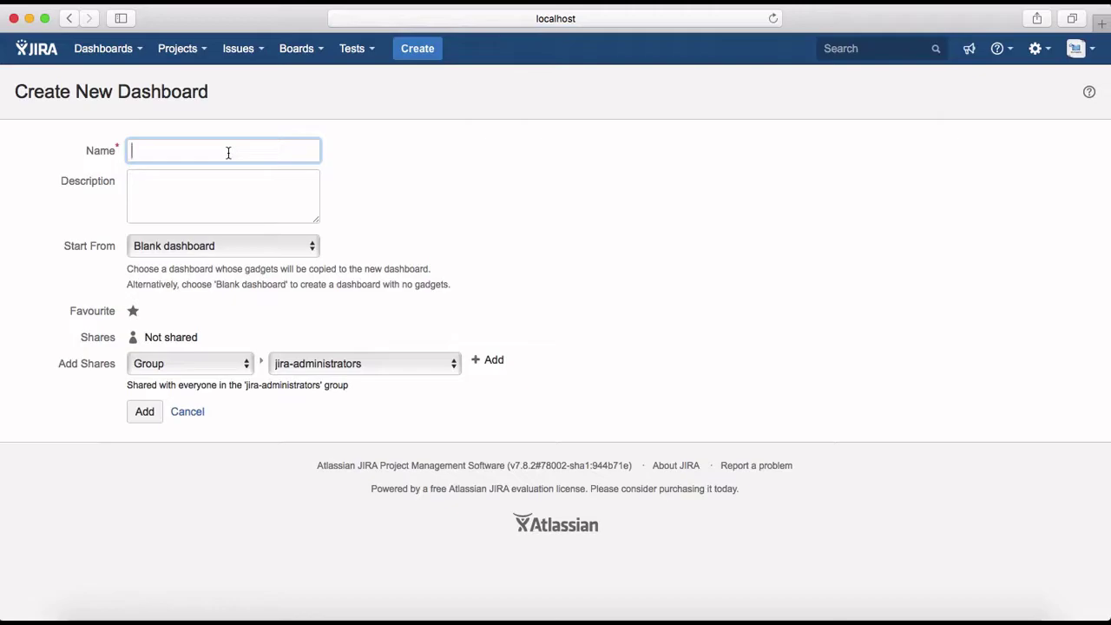
{"action": "type", "text": "My First Dashboard"}
- Base the new dashboard on the Blank dashboard option and keep it marked as a favourite
{"action": "left_click", "coordinate": [227, 204]}
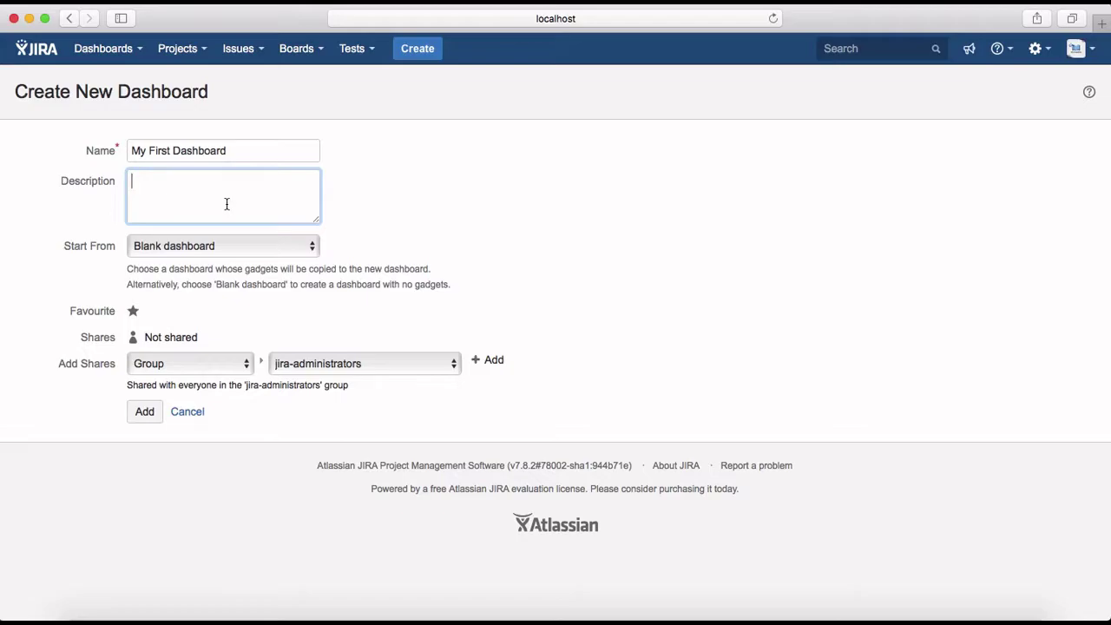
{"action": "left_click", "coordinate": [206, 248]}
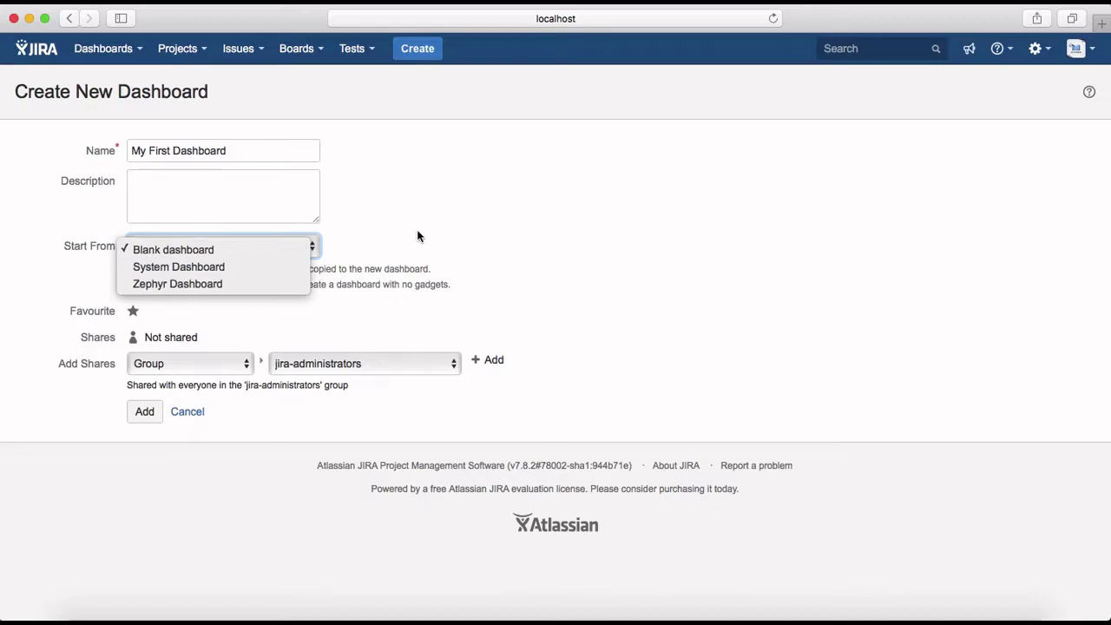
{"action": "left_click", "coordinate": [278, 249]}
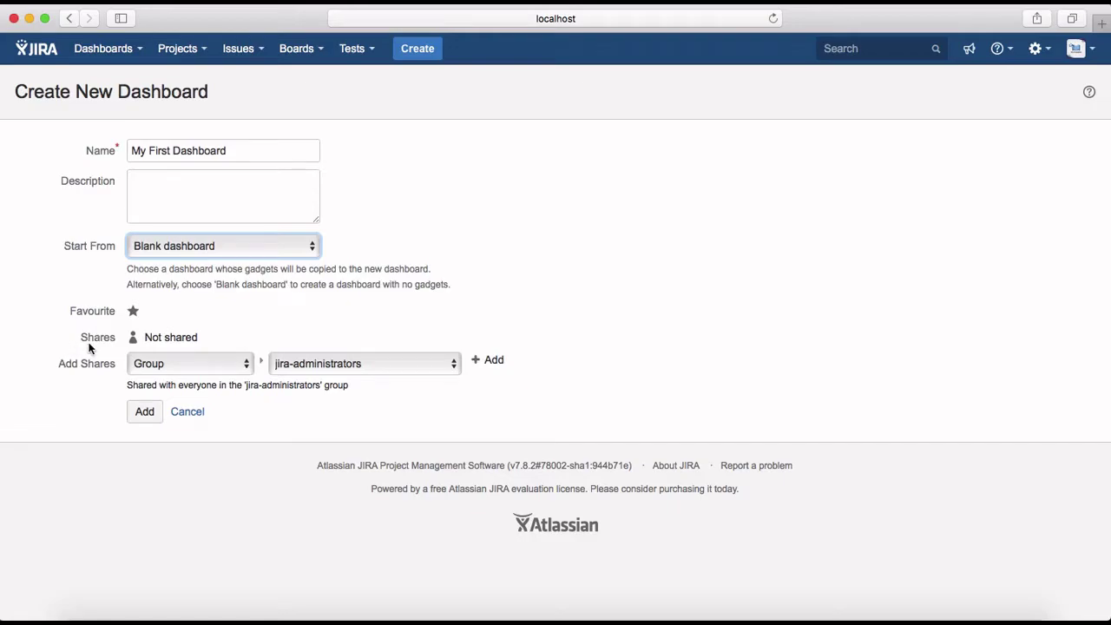
{"action": "left_click", "coordinate": [134, 312]}
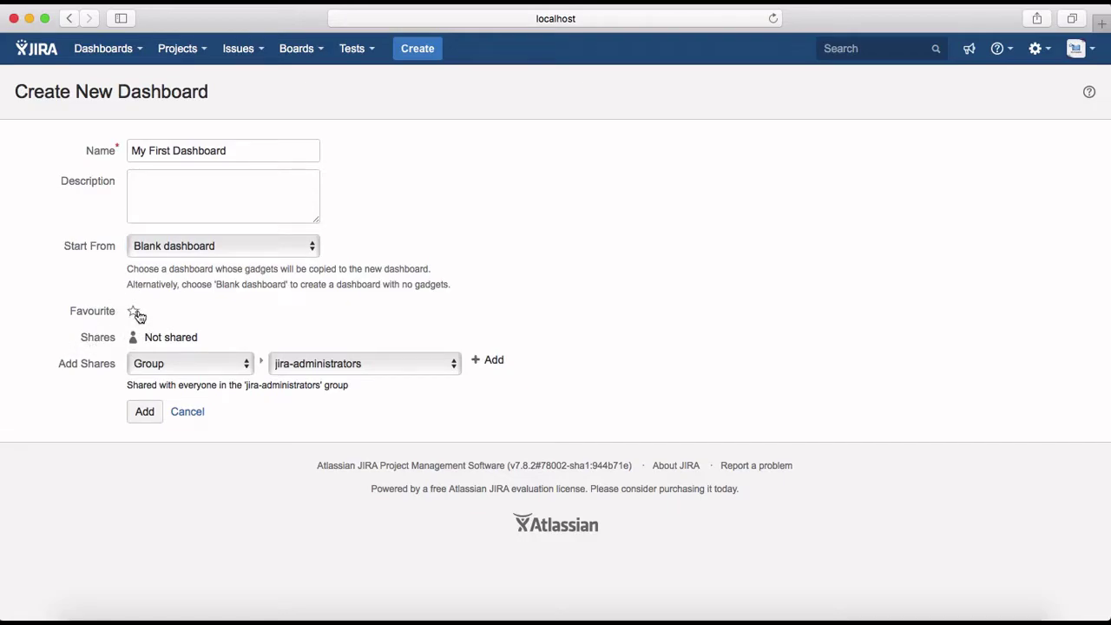
{"action": "left_click", "coordinate": [132, 312]}
- Share the dashboard with the jira-administrators group and create it
{"action": "left_click", "coordinate": [233, 365]}
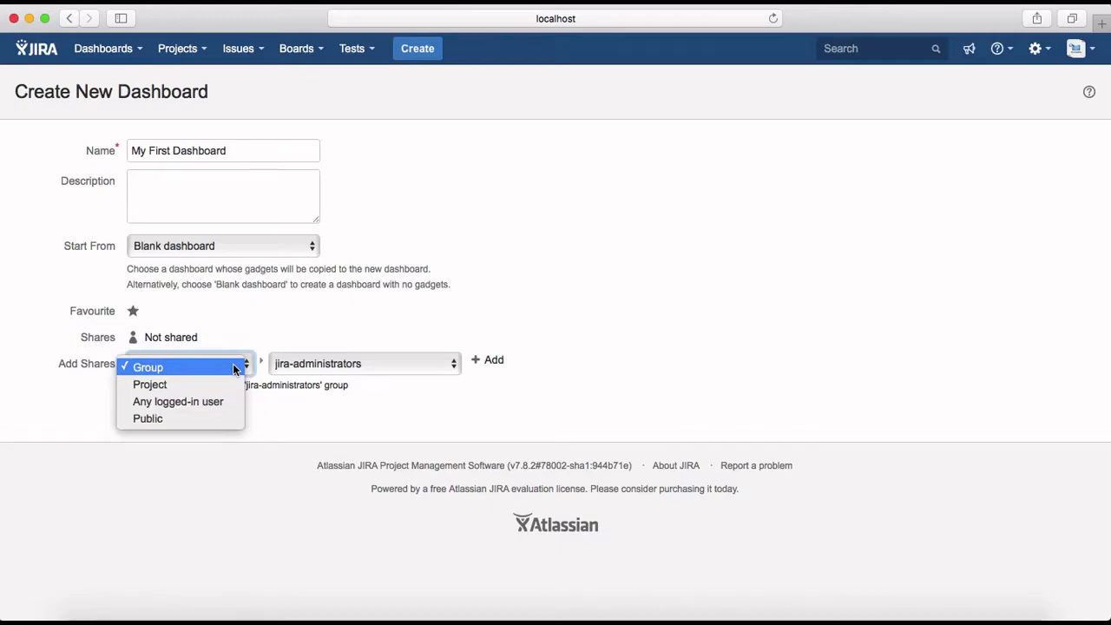
{"action": "left_click", "coordinate": [232, 367]}
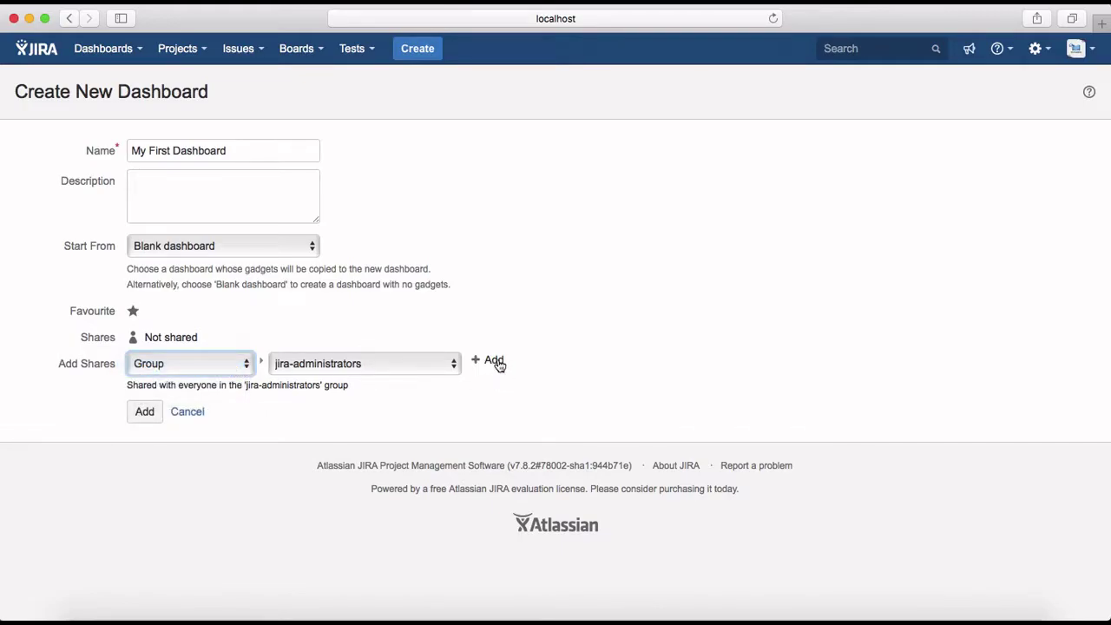
{"action": "left_click", "coordinate": [496, 362]}
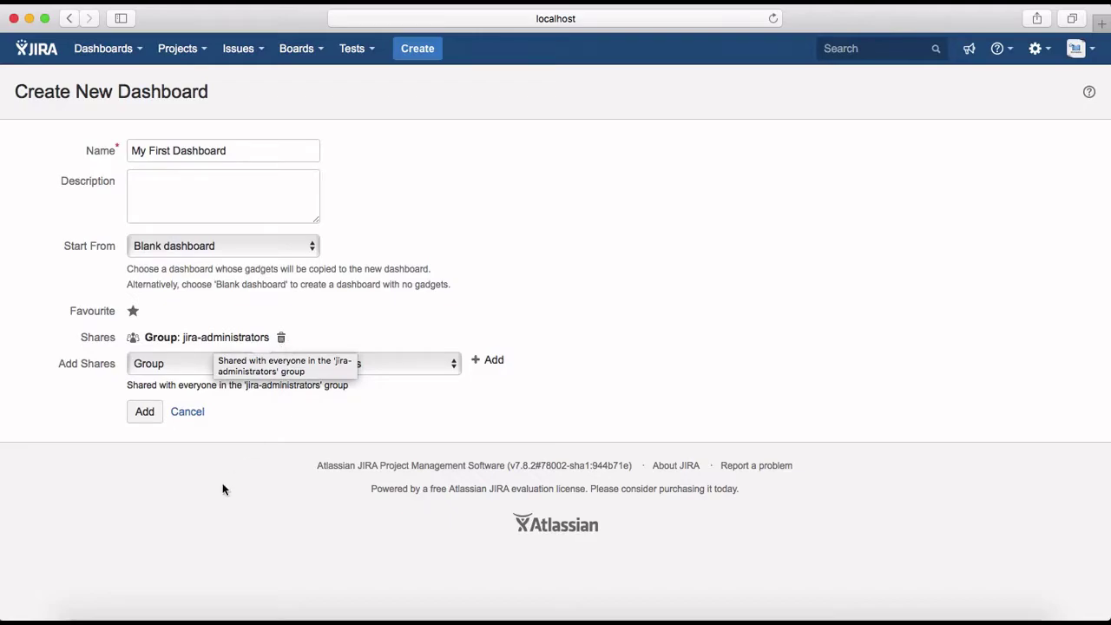
{"action": "left_click", "coordinate": [145, 413]}
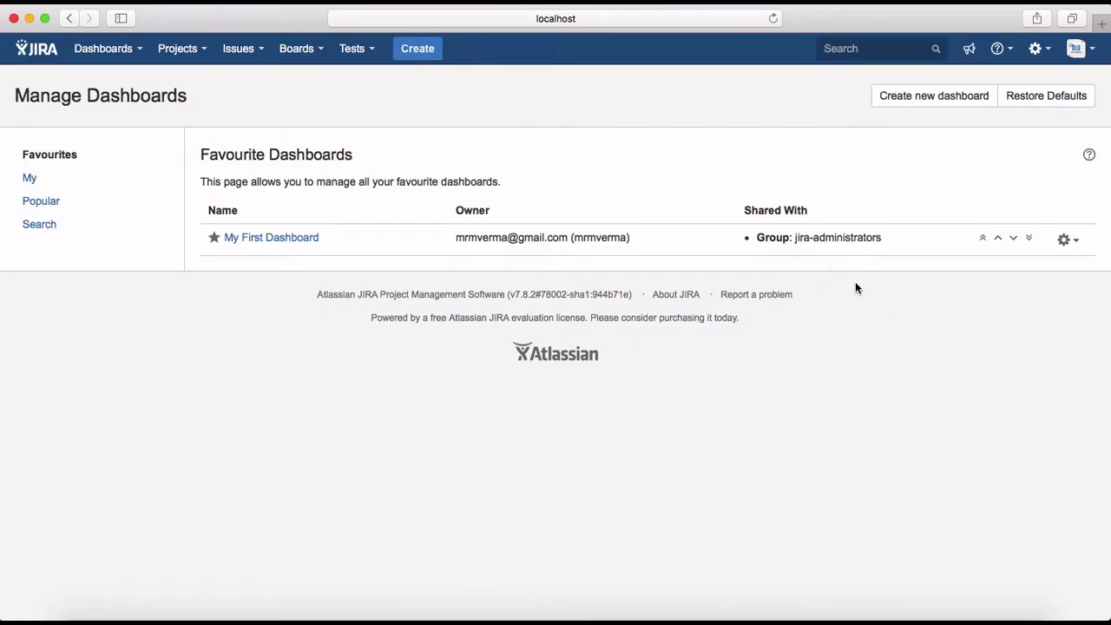
{"action": "left_click", "coordinate": [1067, 241]}
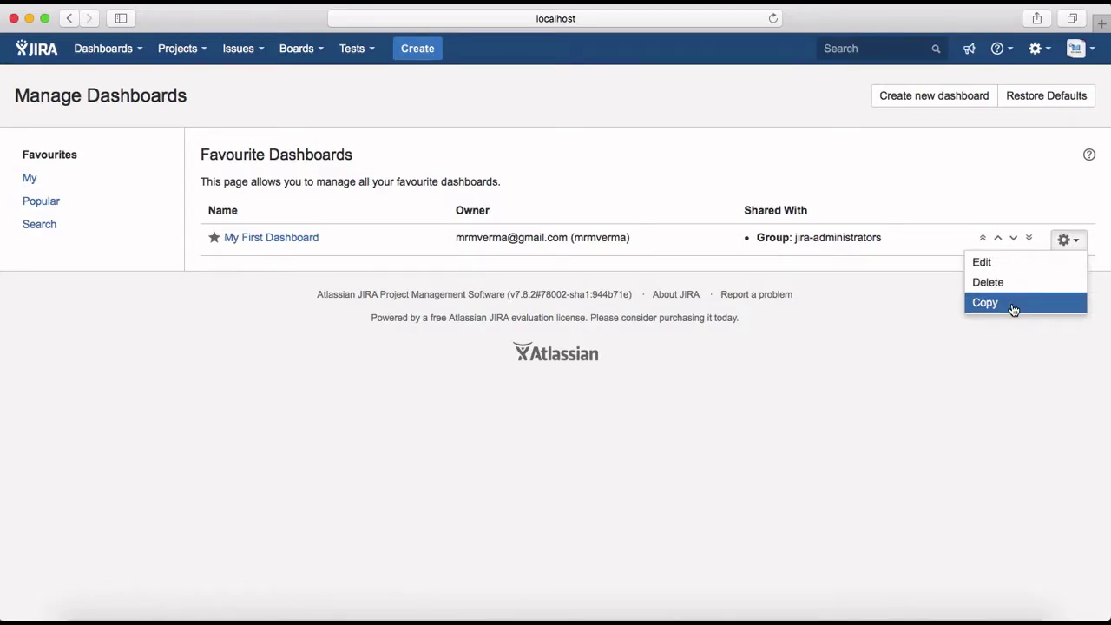
{"action": "left_click", "coordinate": [874, 370]}
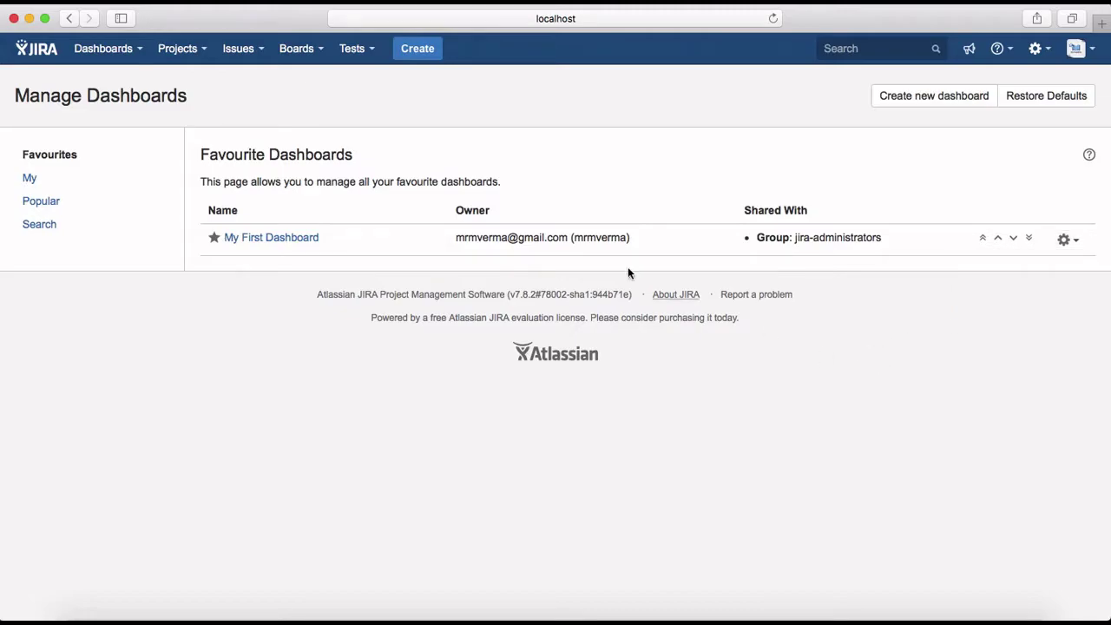
- Open My First Dashboard, load all available gadgets and add the Activity Stream gadget
{"action": "left_click", "coordinate": [290, 239]}
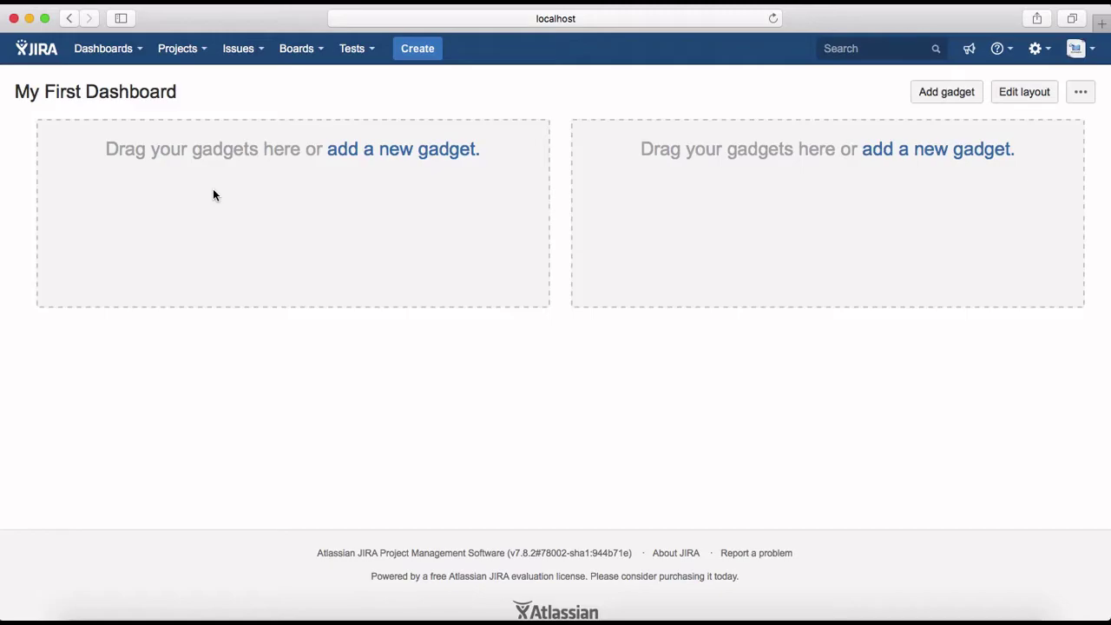
{"action": "left_click", "coordinate": [417, 162]}
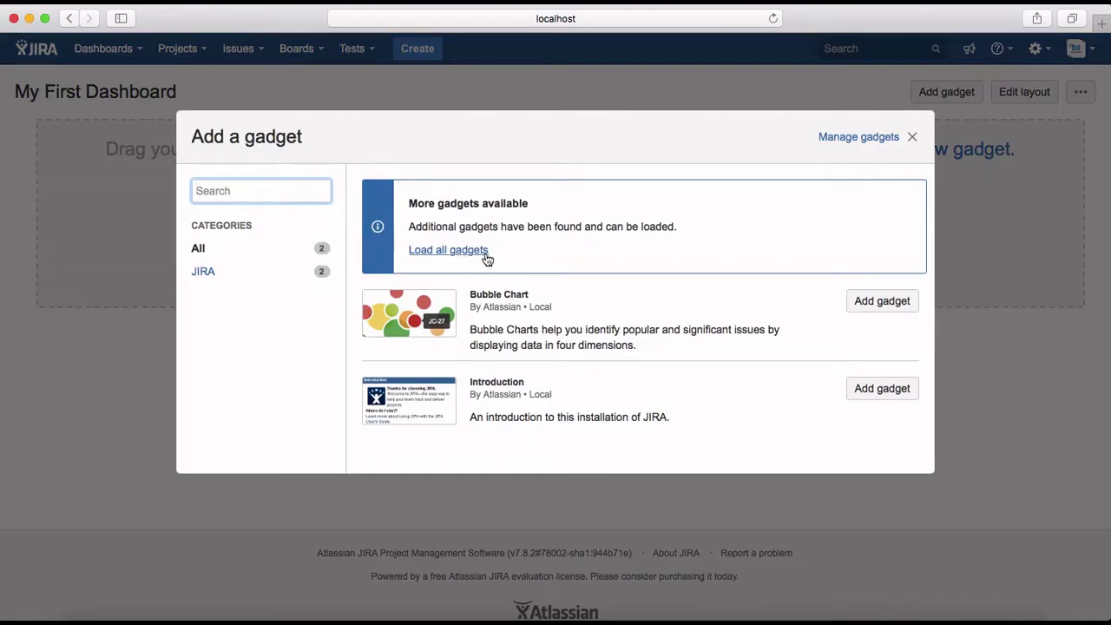
{"action": "left_click", "coordinate": [440, 252]}
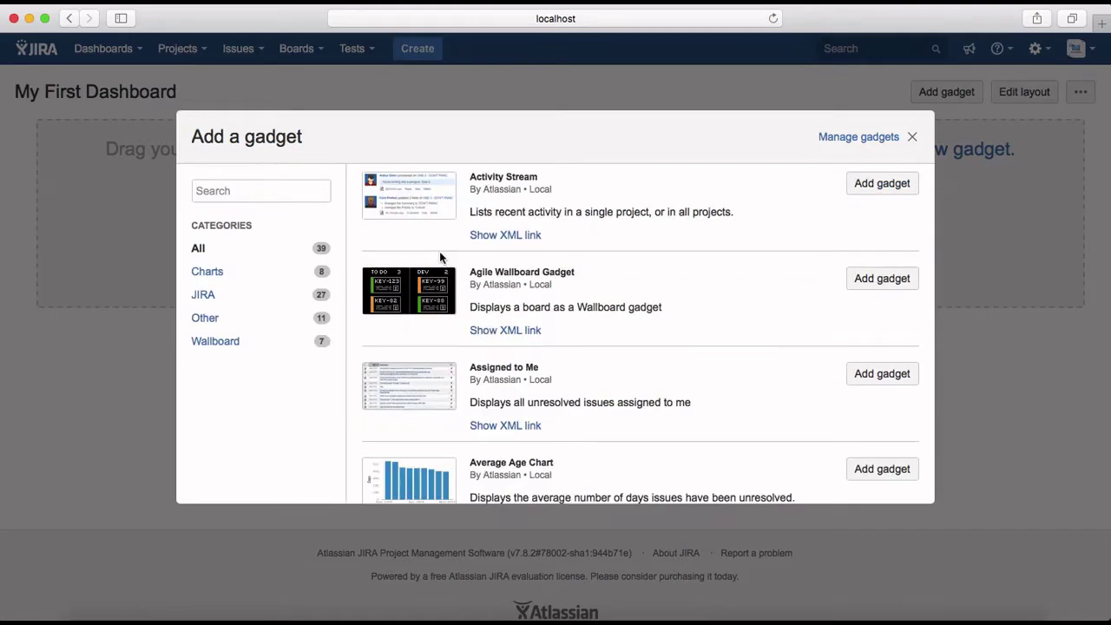
{"action": "scroll", "coordinate": [625, 397], "scroll_direction": "down", "scroll_amount": 3}
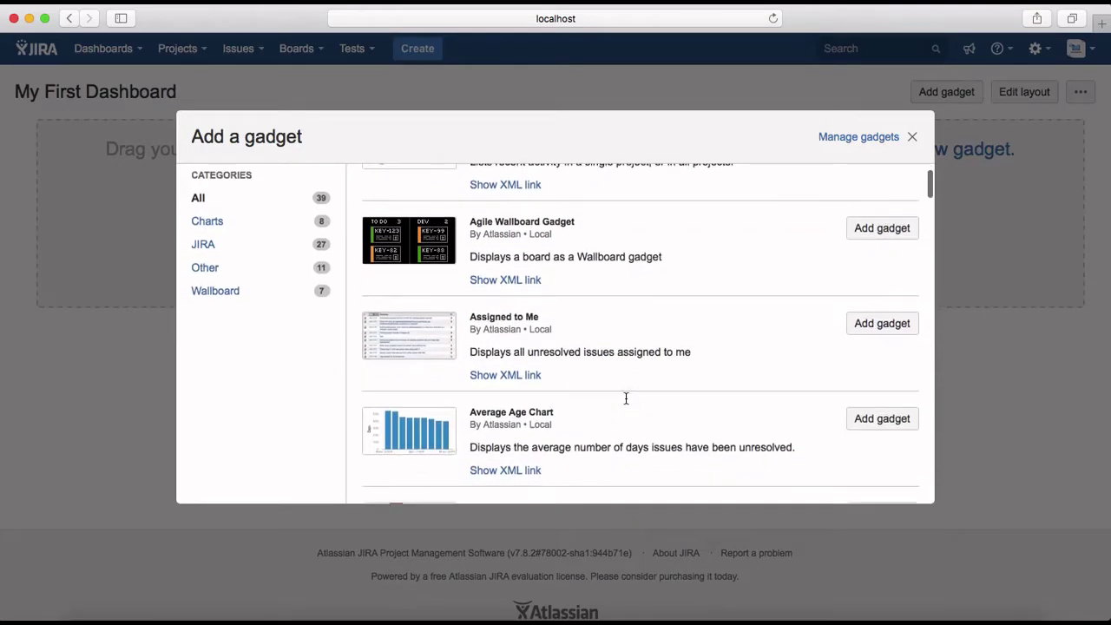
{"action": "scroll", "coordinate": [626, 397], "scroll_direction": "up", "scroll_amount": 3}
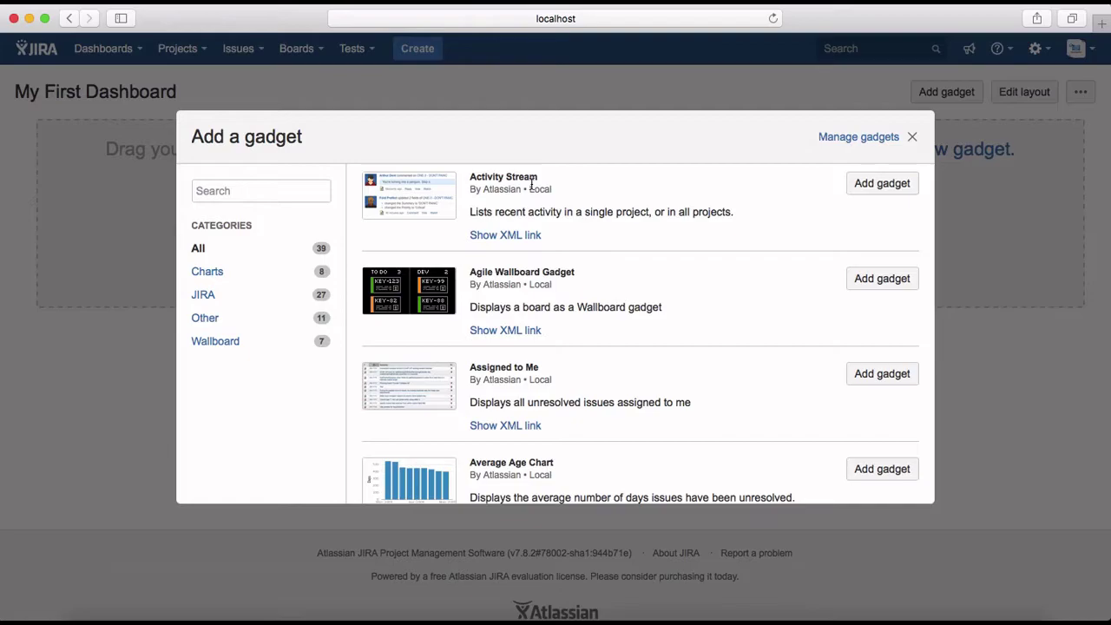
{"action": "left_click", "coordinate": [892, 184]}
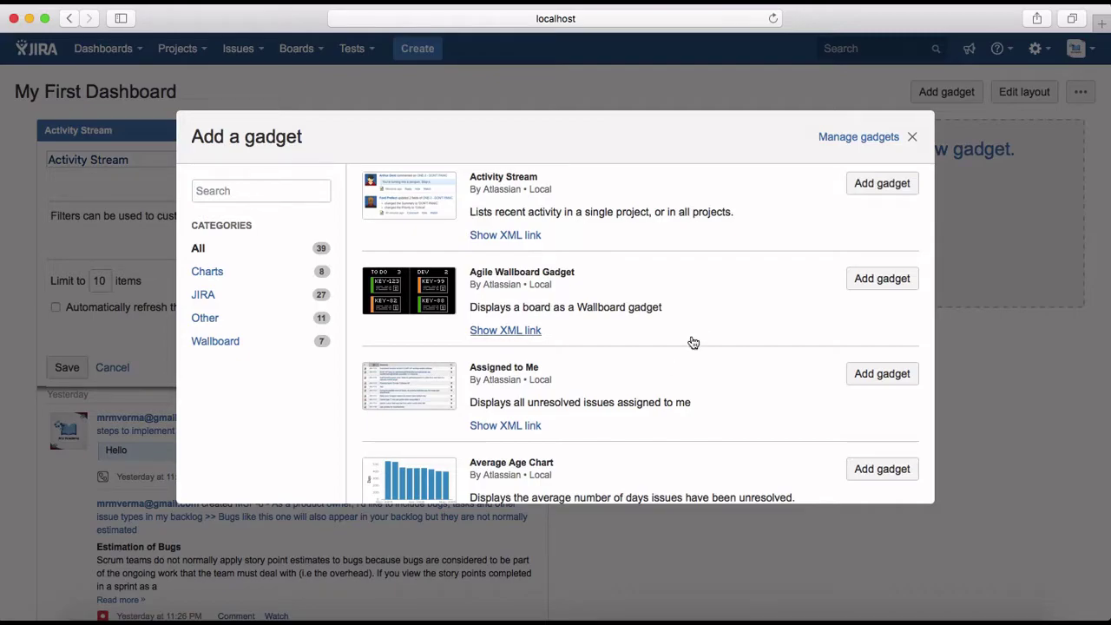
- Add the Assigned to Me gadget to the dashboard
{"action": "scroll", "coordinate": [676, 379], "scroll_direction": "down", "scroll_amount": 3}
{"action": "scroll", "coordinate": [675, 378], "scroll_direction": "down", "scroll_amount": 3}
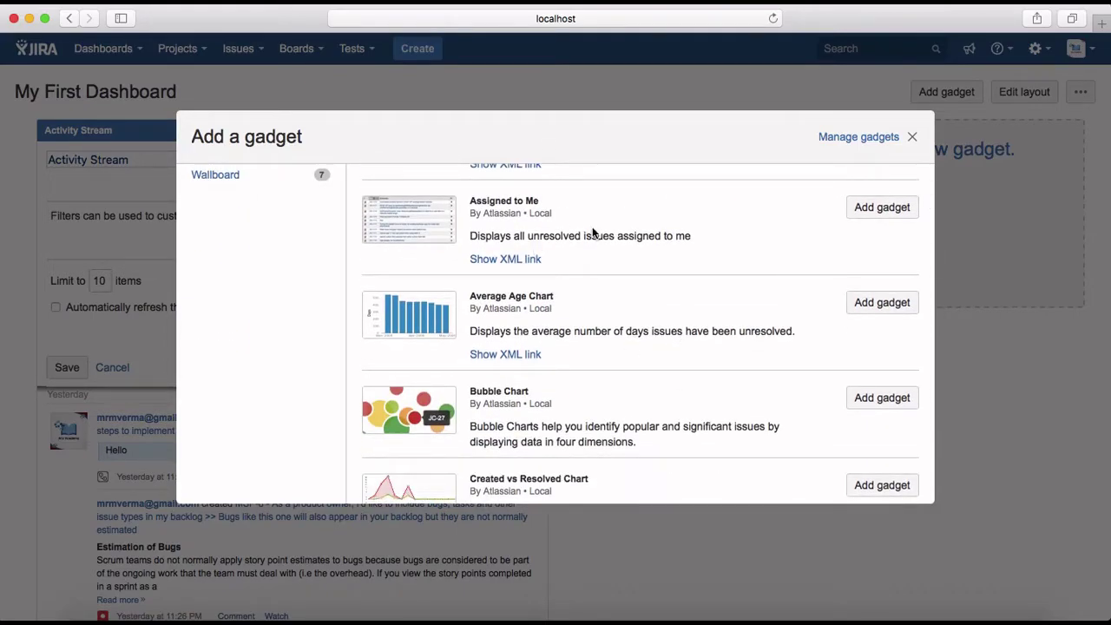
{"action": "left_click", "coordinate": [878, 217]}
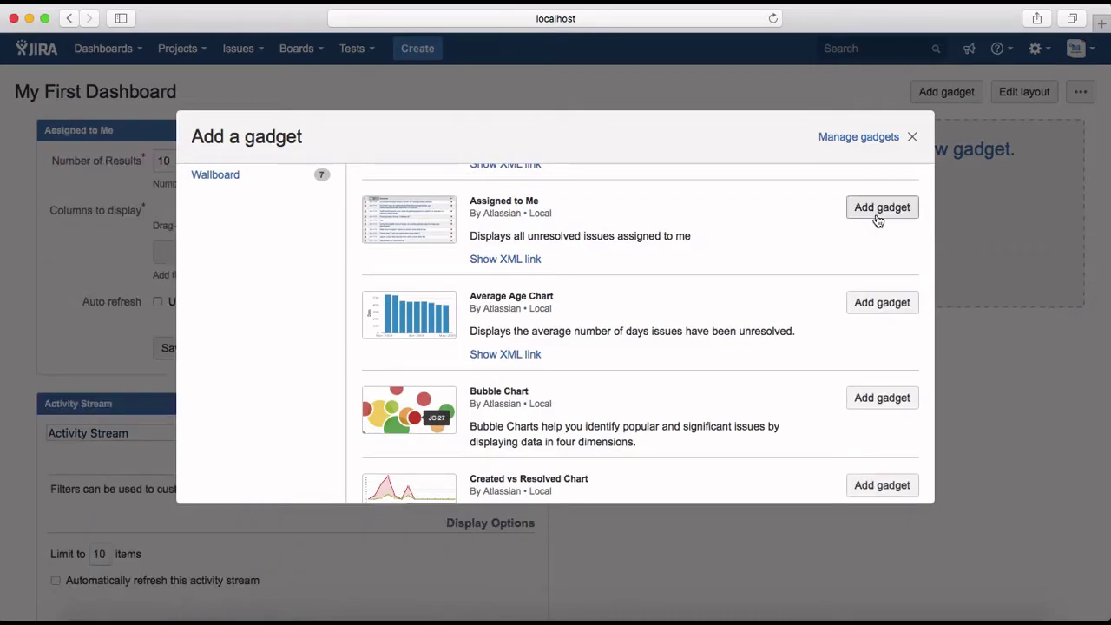
- Add the Average Age Chart gadget to the dashboard
{"action": "scroll", "coordinate": [683, 349], "scroll_direction": "down", "scroll_amount": 2}
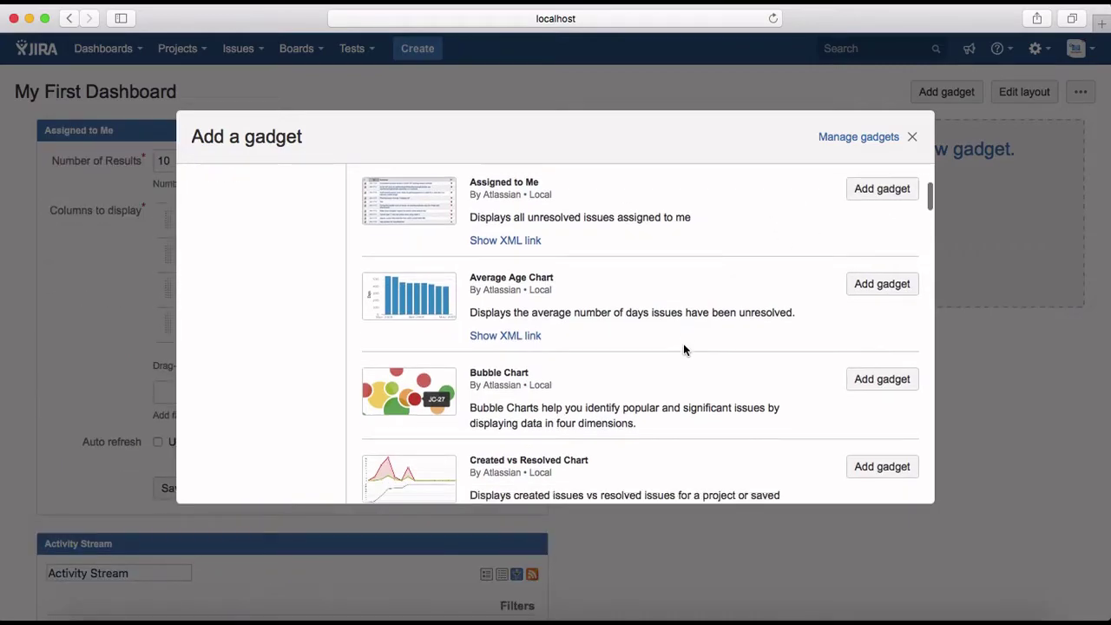
{"action": "scroll", "coordinate": [683, 349], "scroll_direction": "up", "scroll_amount": 2}
{"action": "scroll", "coordinate": [683, 349], "scroll_direction": "down", "scroll_amount": 4}
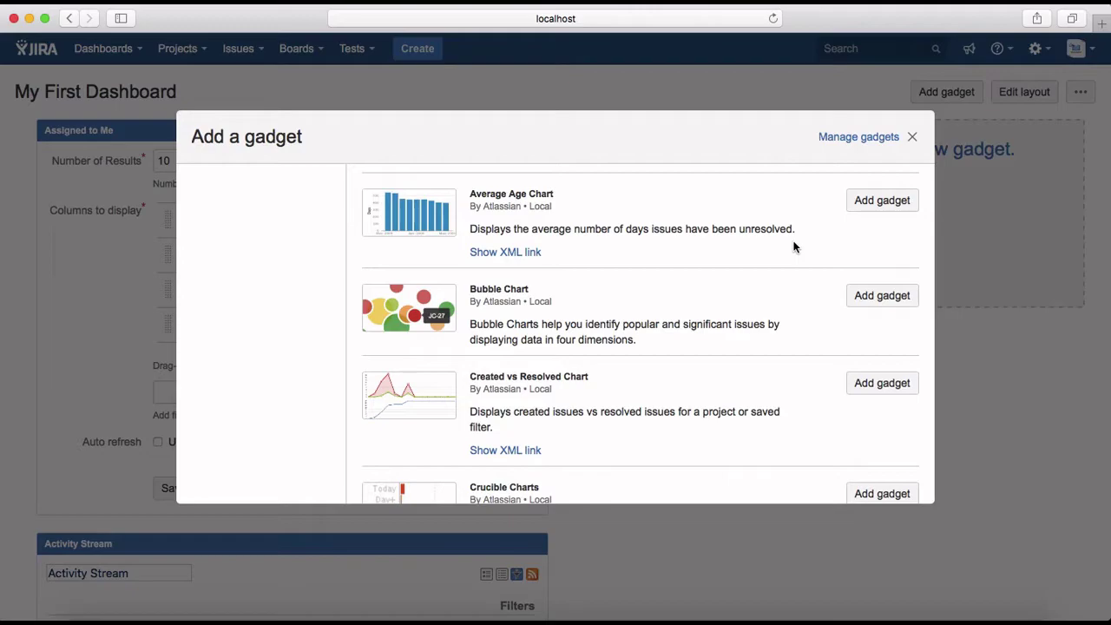
{"action": "left_click", "coordinate": [881, 209]}
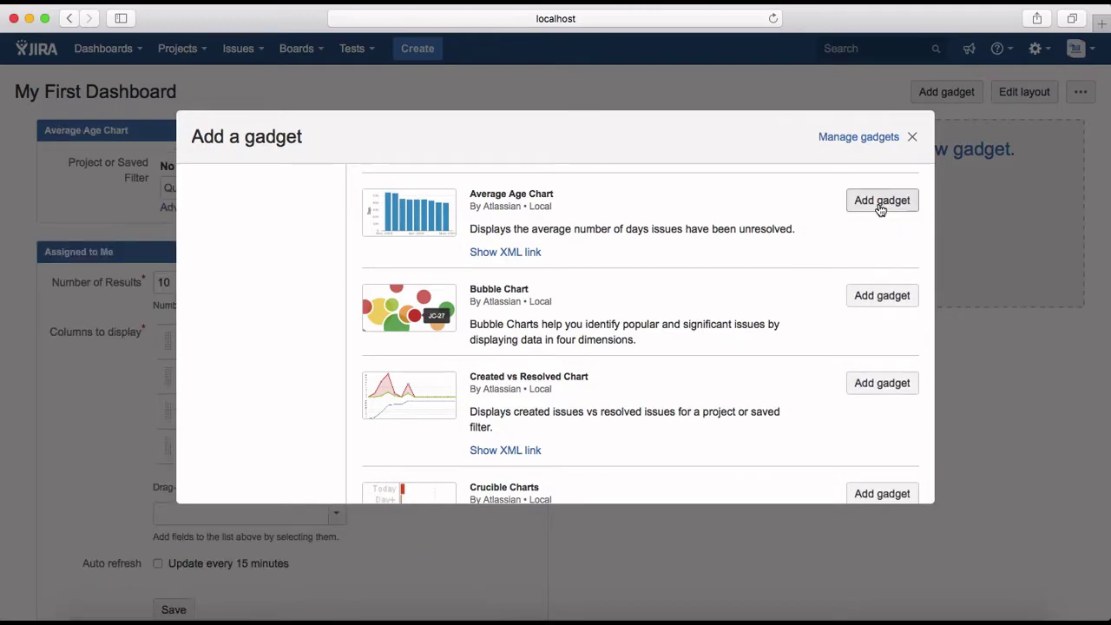
- Add the Filter Results gadget to the dashboard
{"action": "scroll", "coordinate": [669, 379], "scroll_direction": "down", "scroll_amount": 1}
{"action": "scroll", "coordinate": [669, 380], "scroll_direction": "down", "scroll_amount": 3}
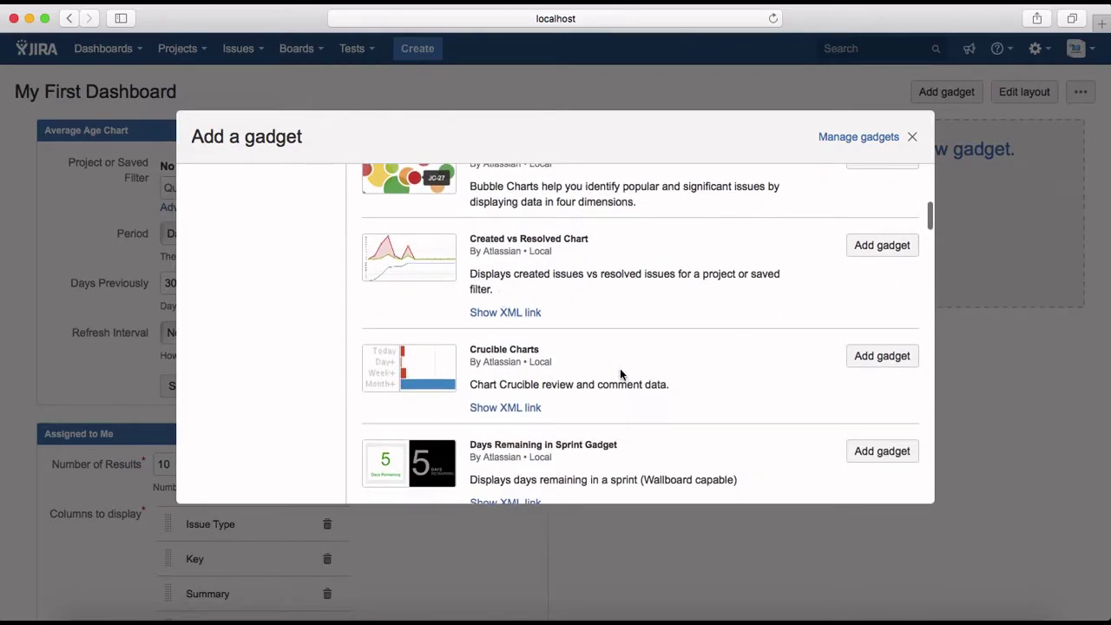
{"action": "scroll", "coordinate": [620, 368], "scroll_direction": "down", "scroll_amount": 7}
{"action": "scroll", "coordinate": [620, 373], "scroll_direction": "down", "scroll_amount": 5}
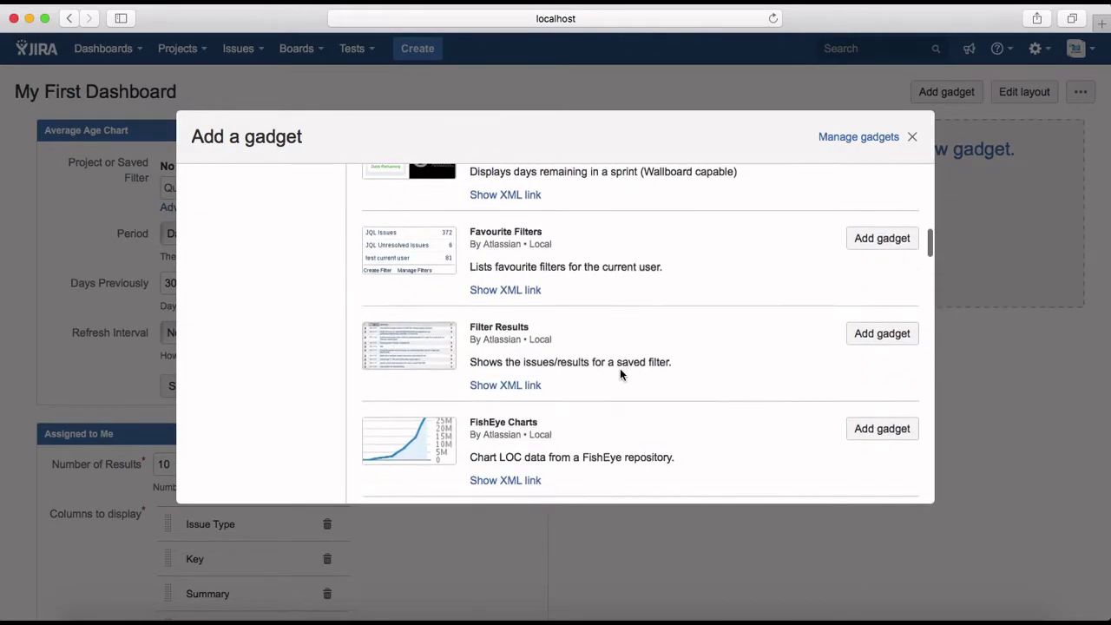
{"action": "scroll", "coordinate": [619, 373], "scroll_direction": "up", "scroll_amount": 3}
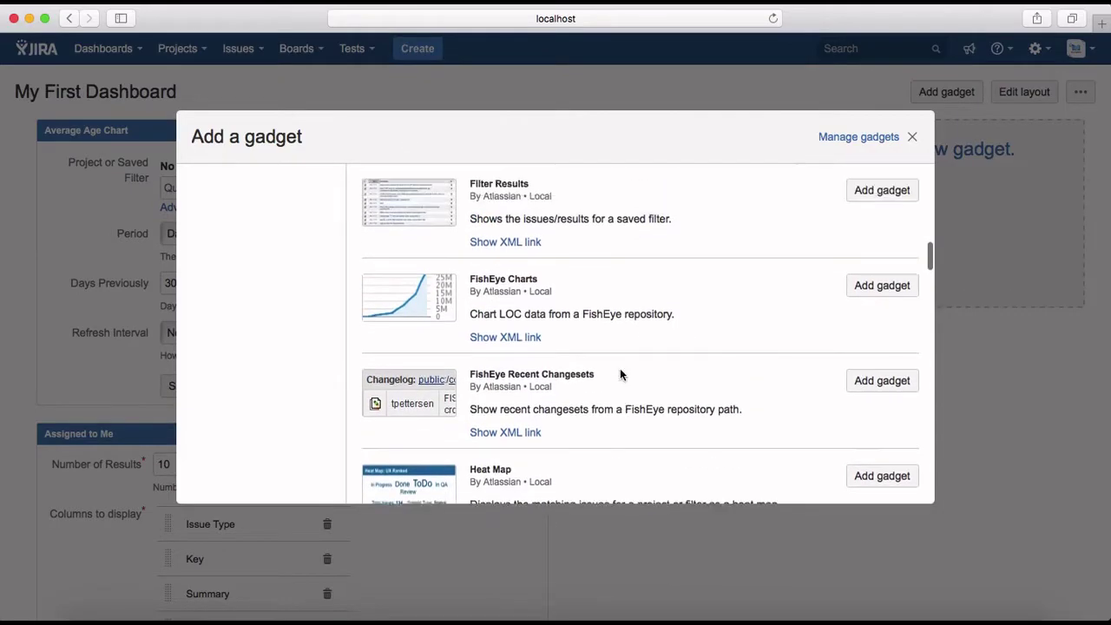
{"action": "left_click", "coordinate": [874, 262]}
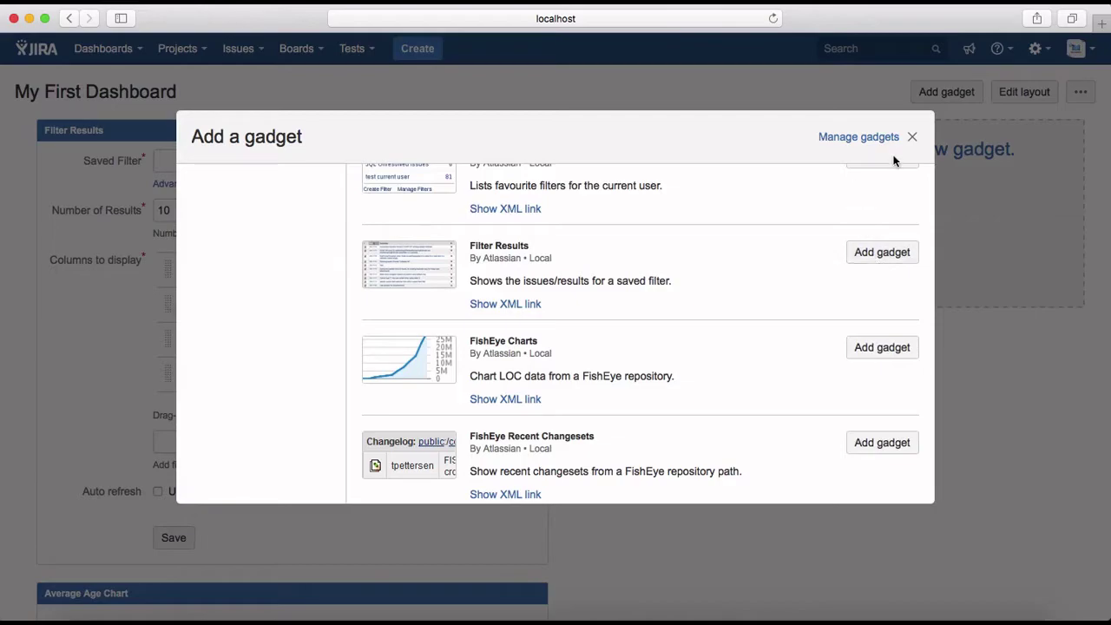
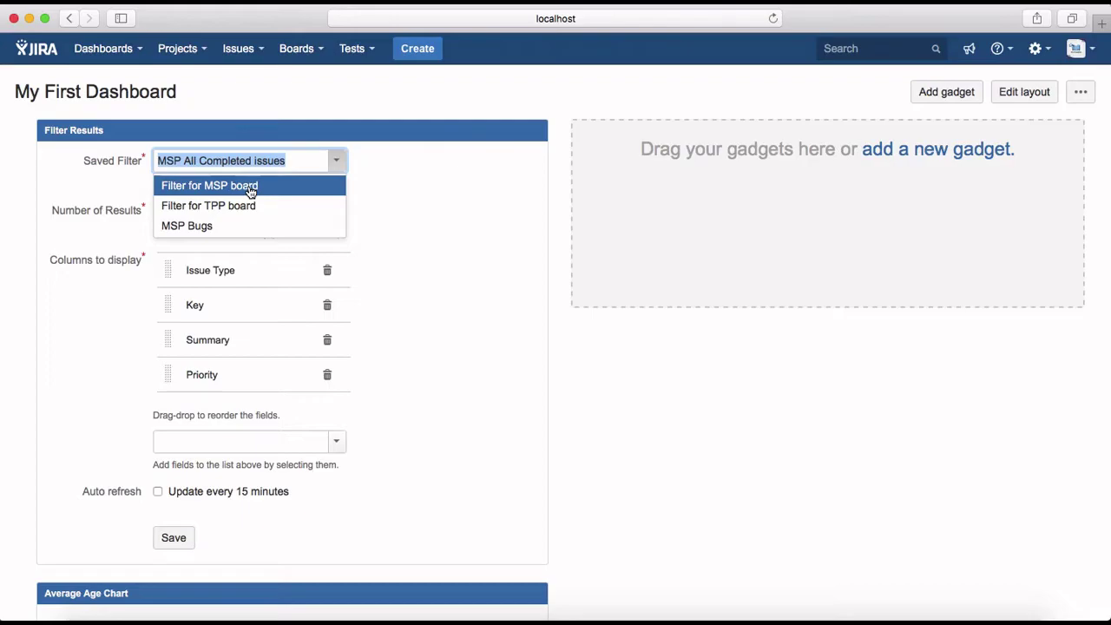
- Set the saved filter of the Filter Results gadget to "Filter for MSP board"
{"action": "left_click", "coordinate": [250, 187]}
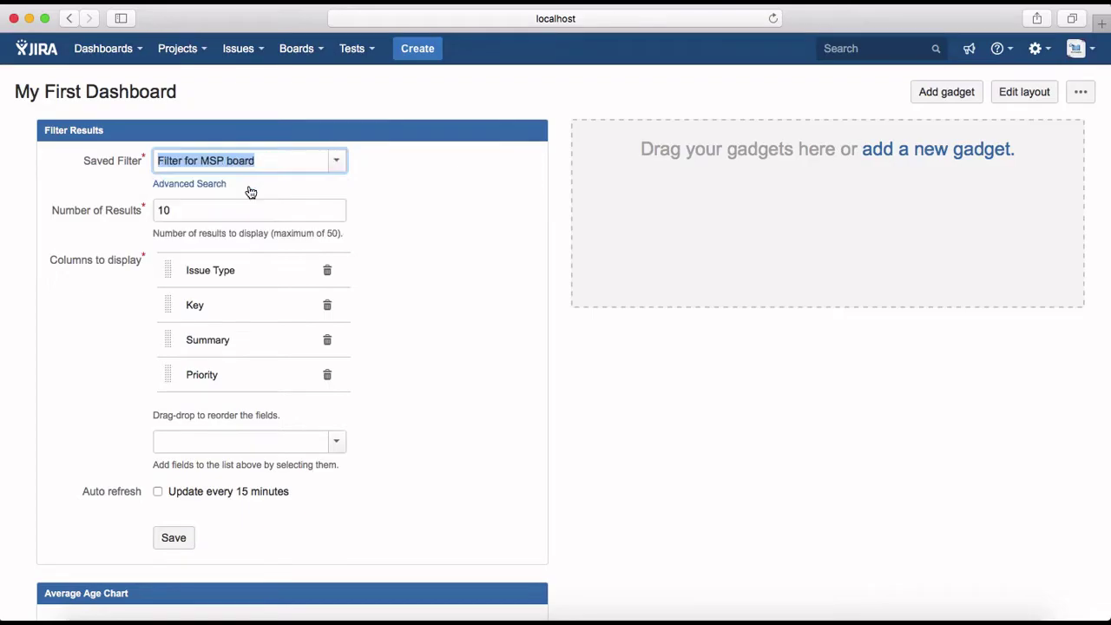
{"action": "left_click", "coordinate": [344, 158]}
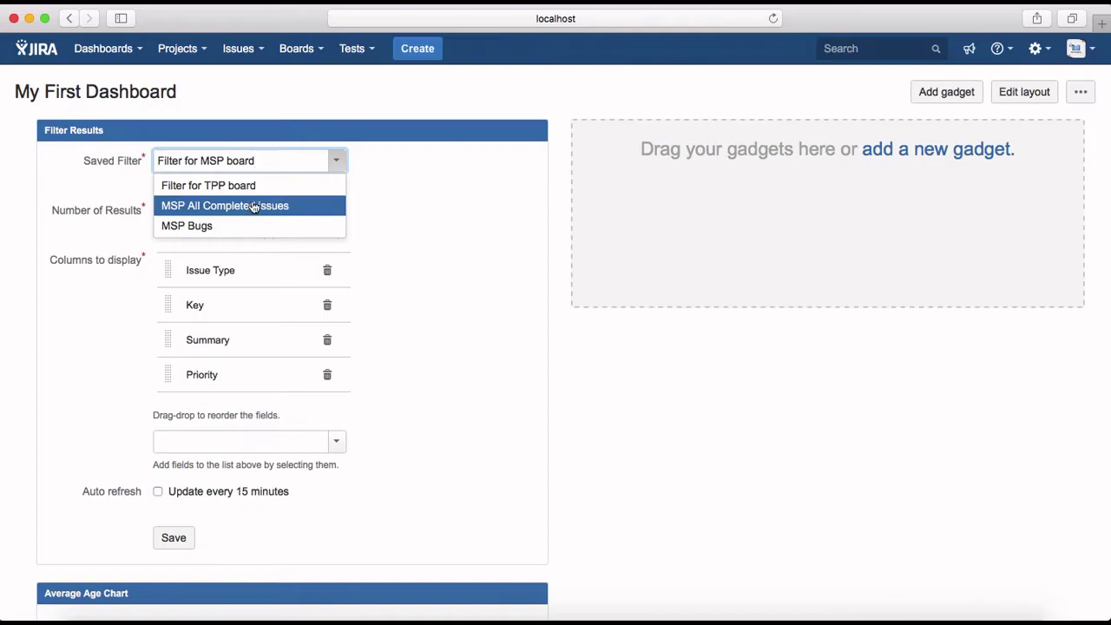
{"action": "left_click", "coordinate": [440, 160]}
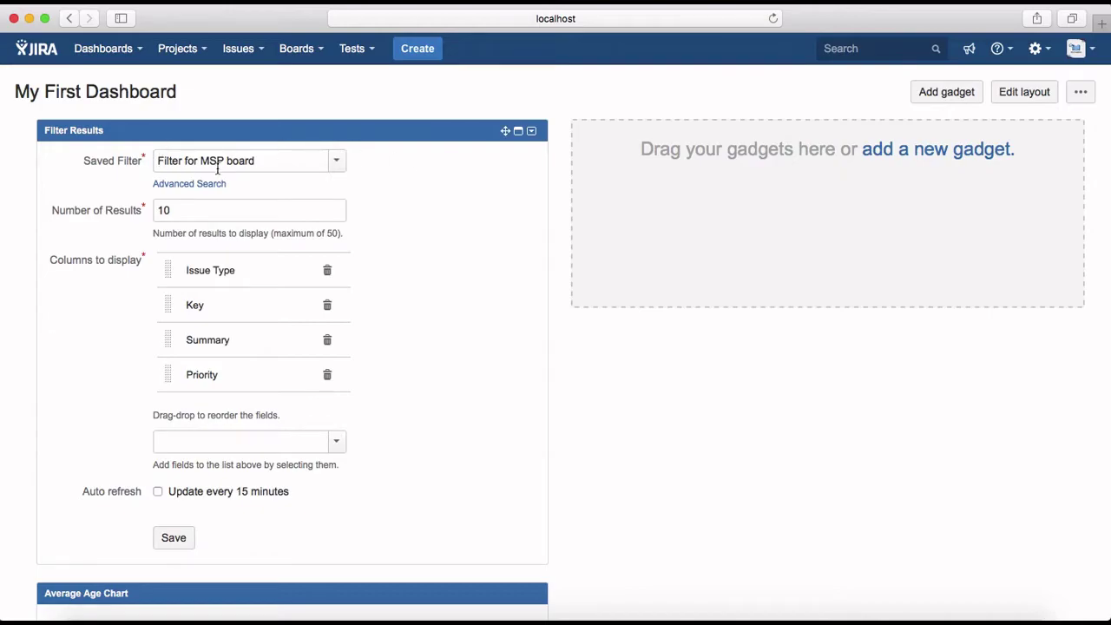
- Set the number of results in the Filter Results gadget to 5
{"action": "scroll", "coordinate": [411, 217], "scroll_direction": "down", "scroll_amount": 2}
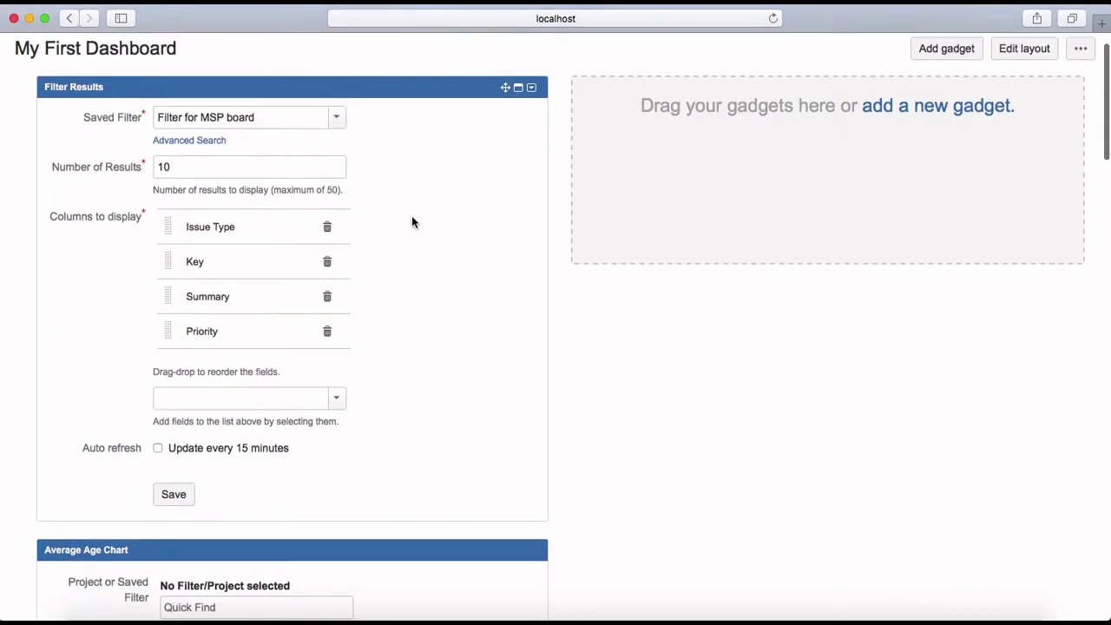
{"action": "left_click_drag", "start_coordinate": [175, 167], "coordinate": [147, 167]}
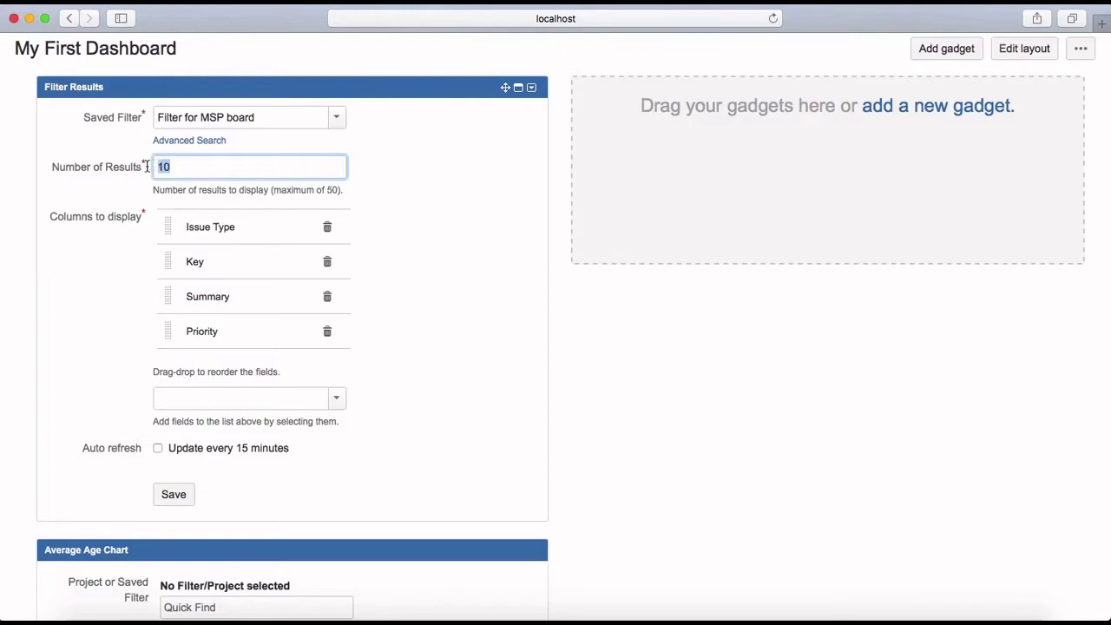
{"action": "type", "text": "5"}
{"action": "left_click", "coordinate": [440, 243]}
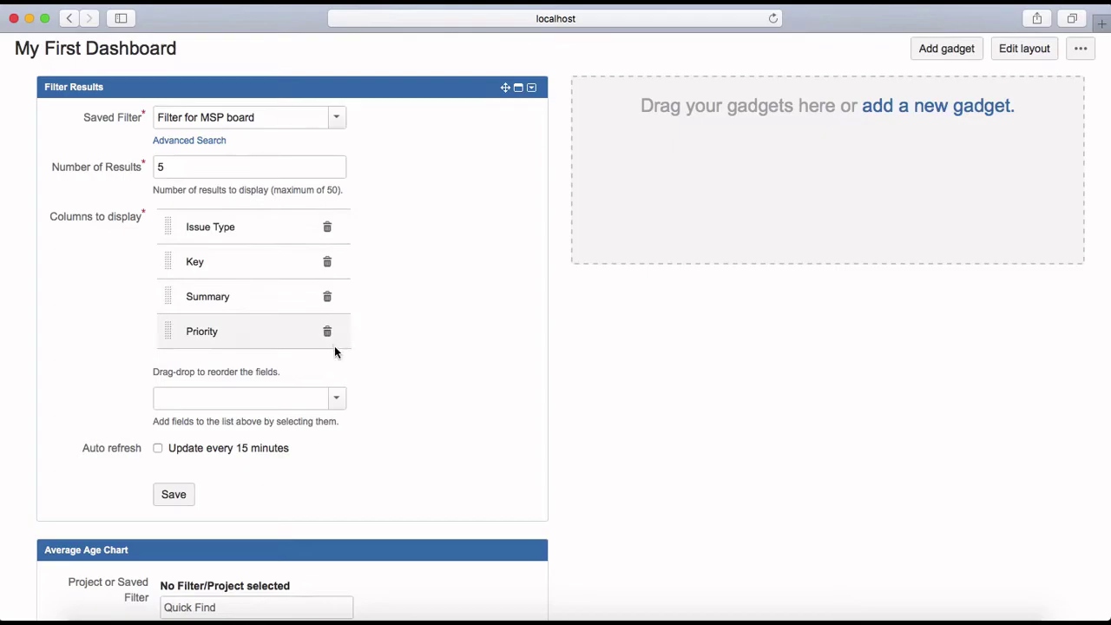
- Turn off the 15-minute auto refresh for the Filter Results gadget and save its configuration
{"action": "scroll", "coordinate": [415, 341], "scroll_direction": "down", "scroll_amount": 1}
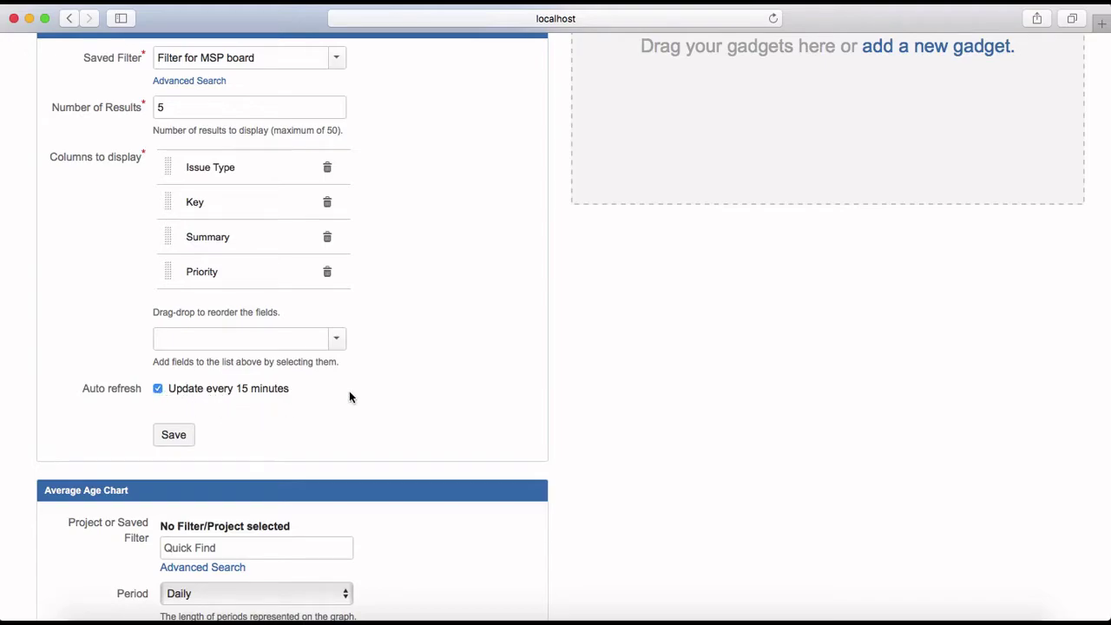
{"action": "scroll", "coordinate": [349, 396], "scroll_direction": "up", "scroll_amount": 2}
{"action": "scroll", "coordinate": [349, 397], "scroll_direction": "down", "scroll_amount": 2}
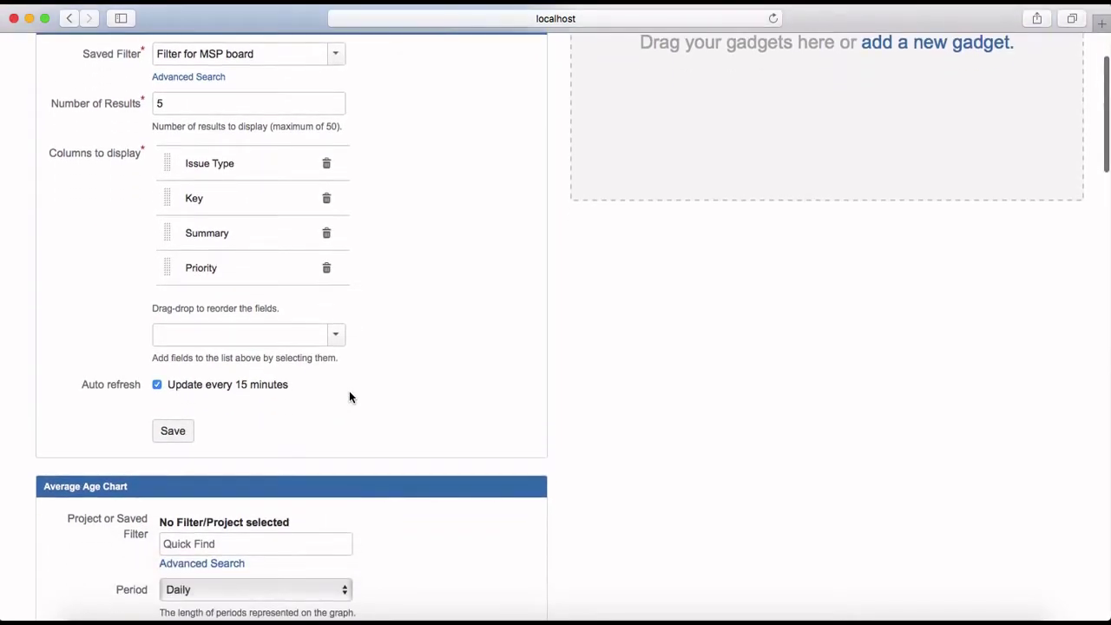
{"action": "left_click", "coordinate": [159, 385]}
{"action": "left_click", "coordinate": [176, 433]}
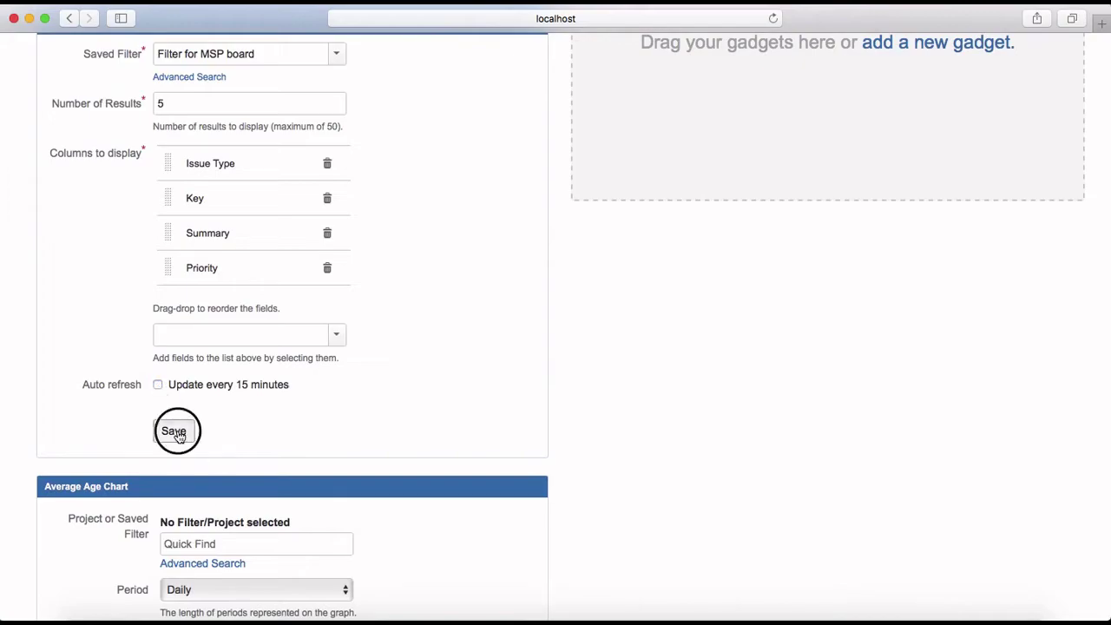
{"action": "scroll", "coordinate": [246, 295], "scroll_direction": "up", "scroll_amount": 3}
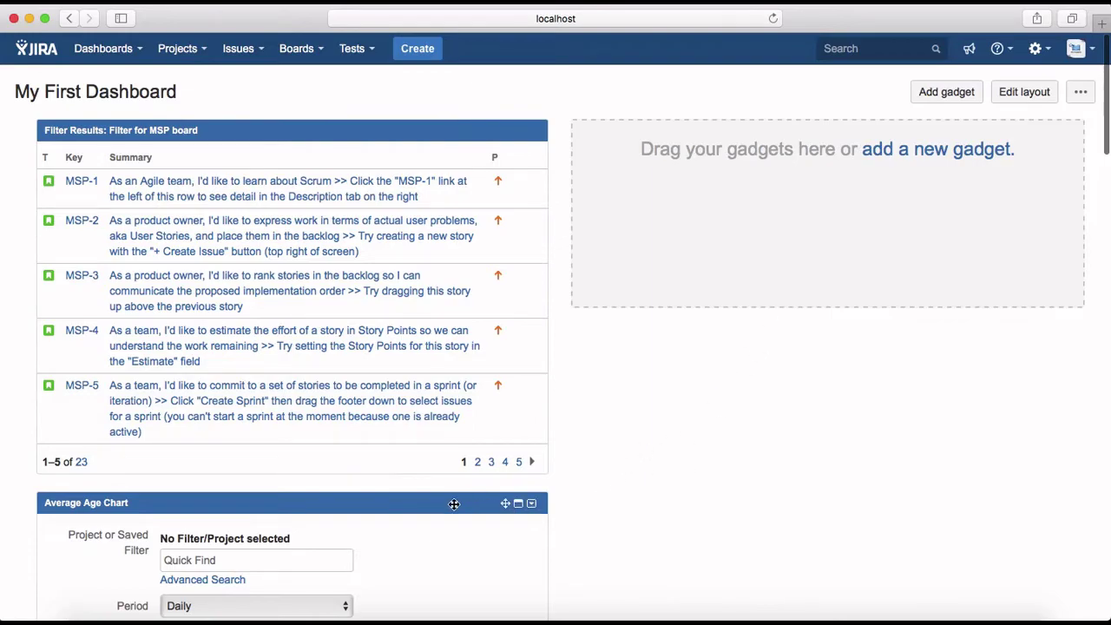
- Choose the saved filter "MSP All Completed issues" for the Average Age Chart gadget
{"action": "scroll", "coordinate": [453, 503], "scroll_direction": "down", "scroll_amount": 5}
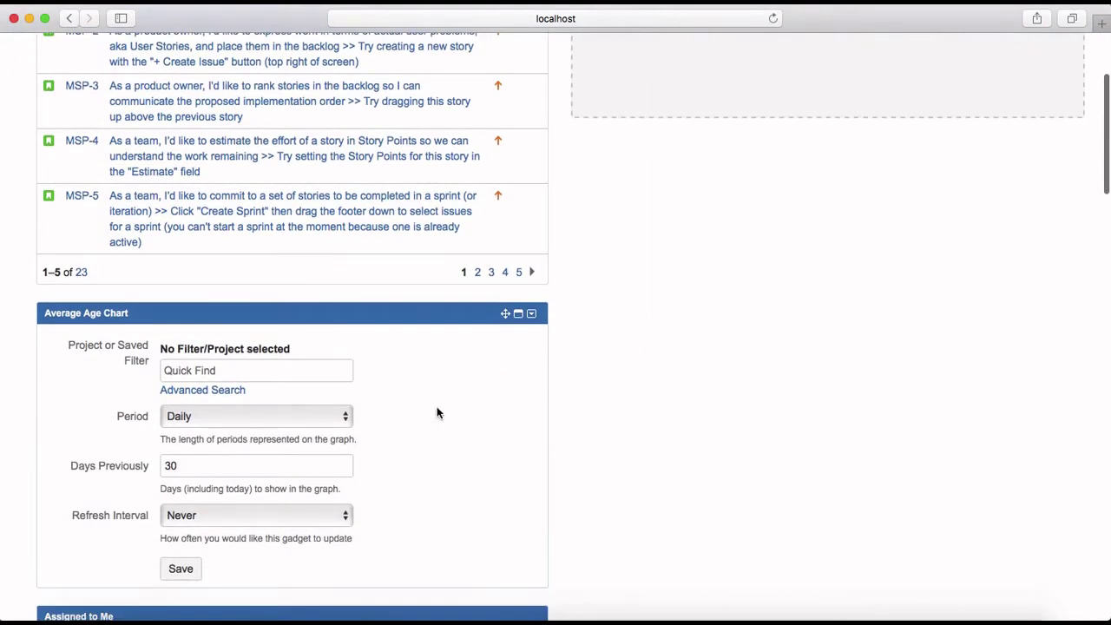
{"action": "scroll", "coordinate": [435, 413], "scroll_direction": "down", "scroll_amount": 2}
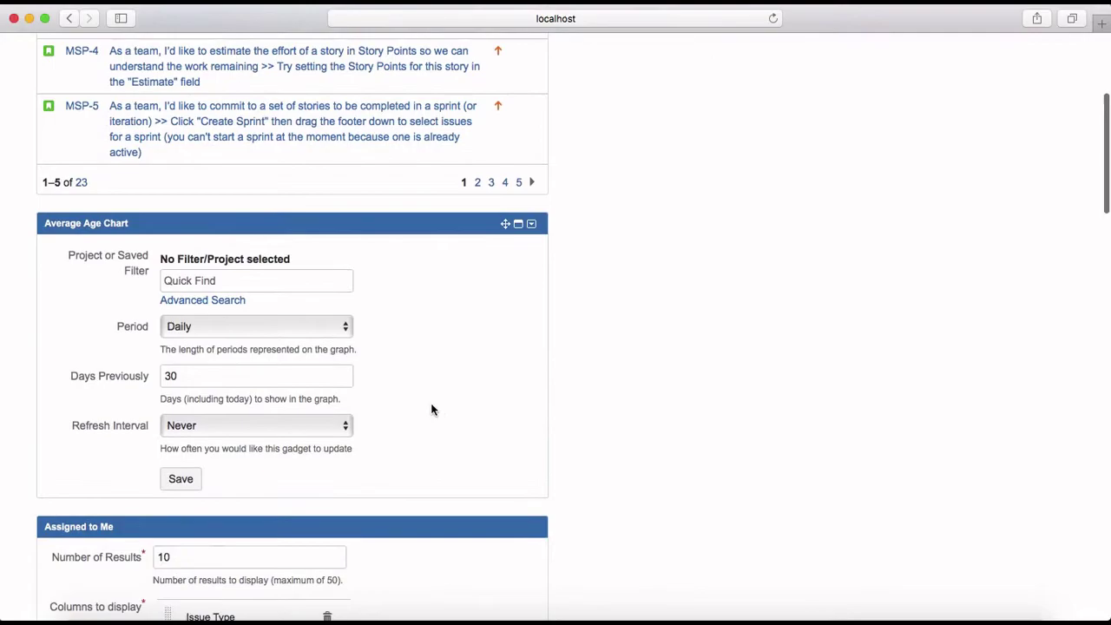
{"action": "left_click", "coordinate": [212, 279]}
{"action": "type", "text": "msp"}
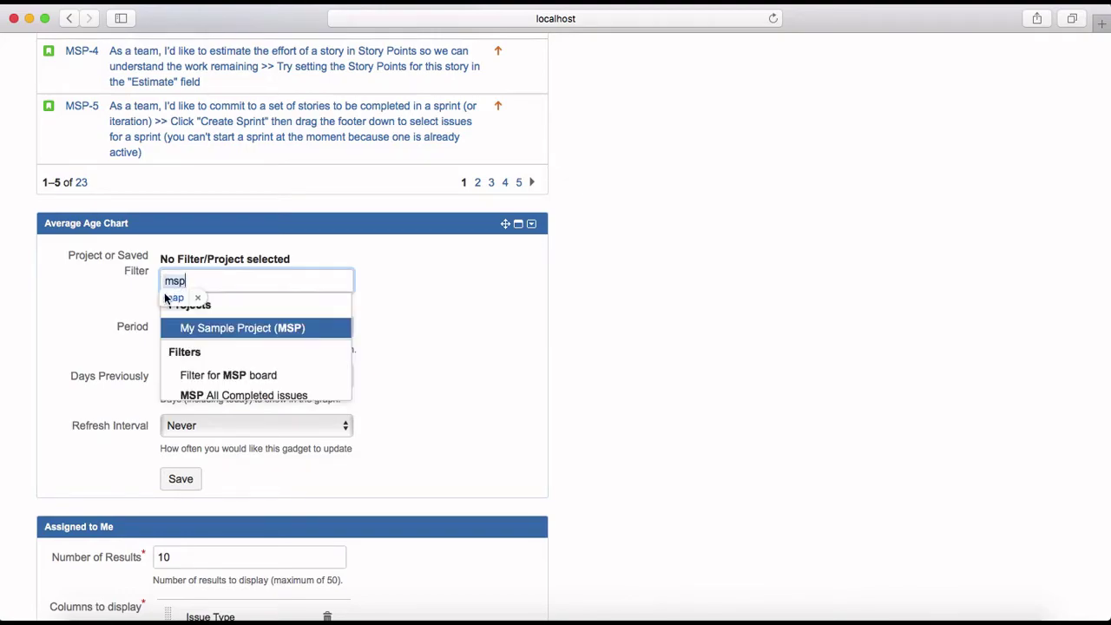
{"action": "left_click", "coordinate": [241, 394]}
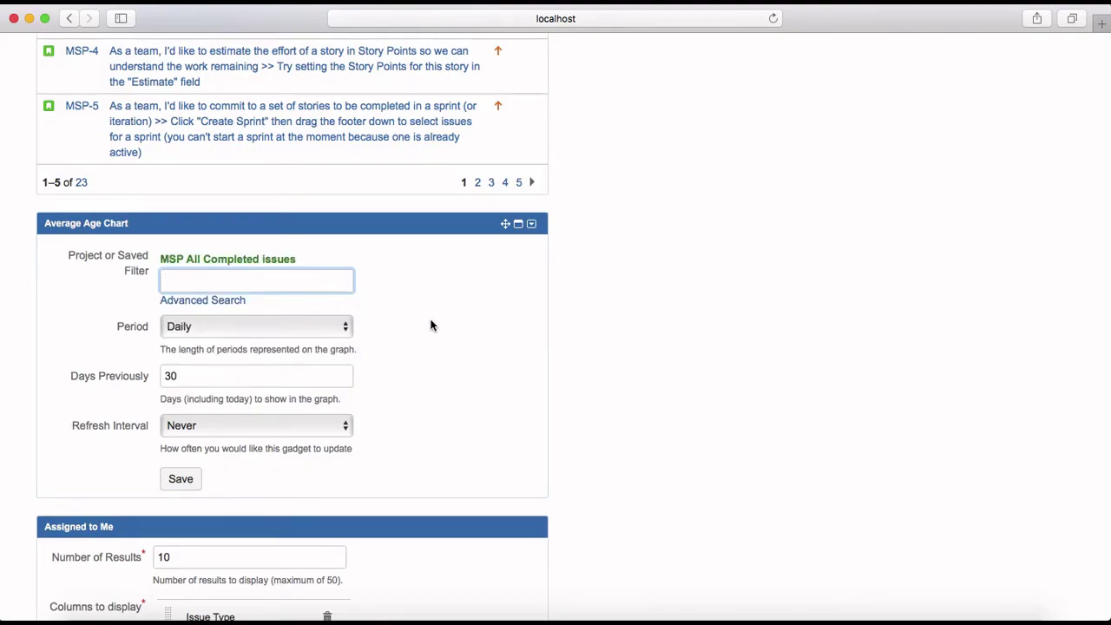
- Keep the refresh interval of the Average Age Chart at Never and save the gadget's configuration
{"action": "scroll", "coordinate": [401, 366], "scroll_direction": "down", "scroll_amount": 3}
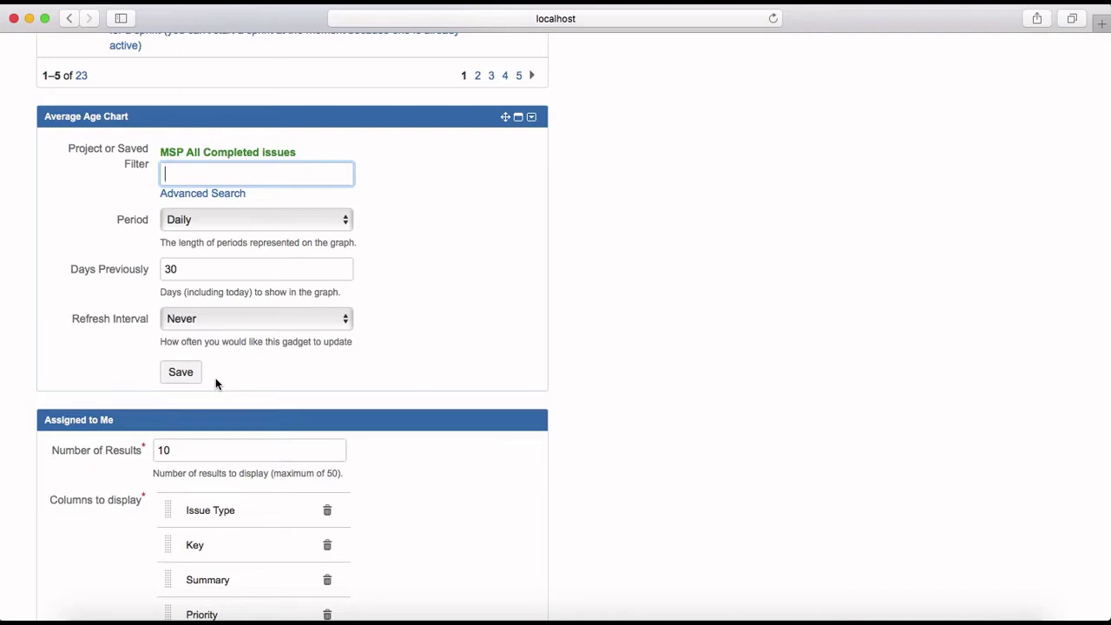
{"action": "left_click", "coordinate": [240, 323]}
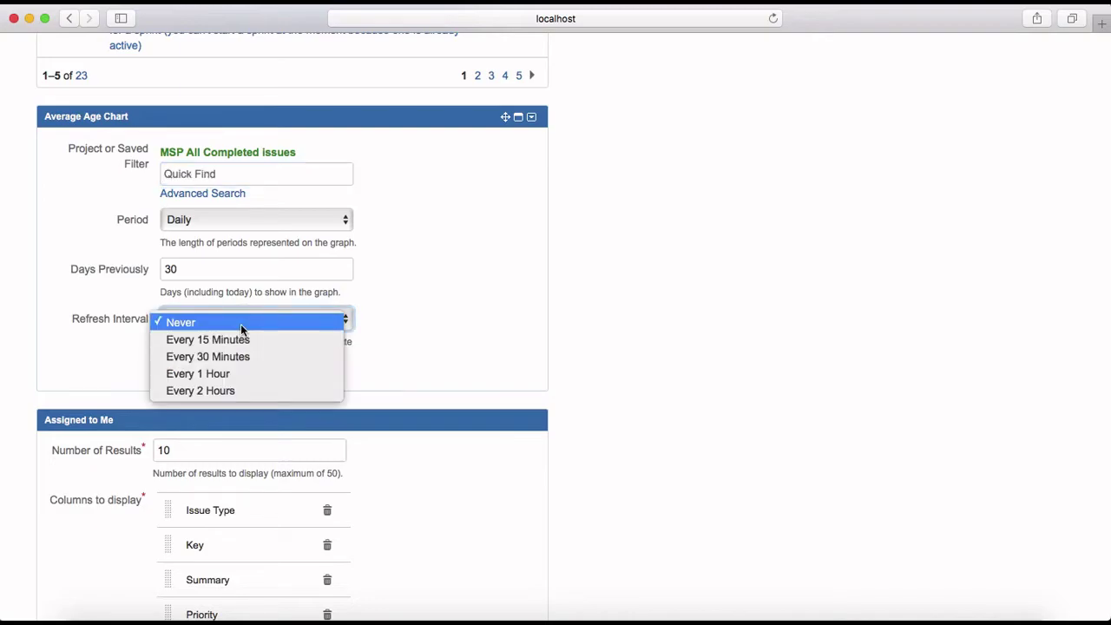
{"action": "left_click", "coordinate": [484, 307]}
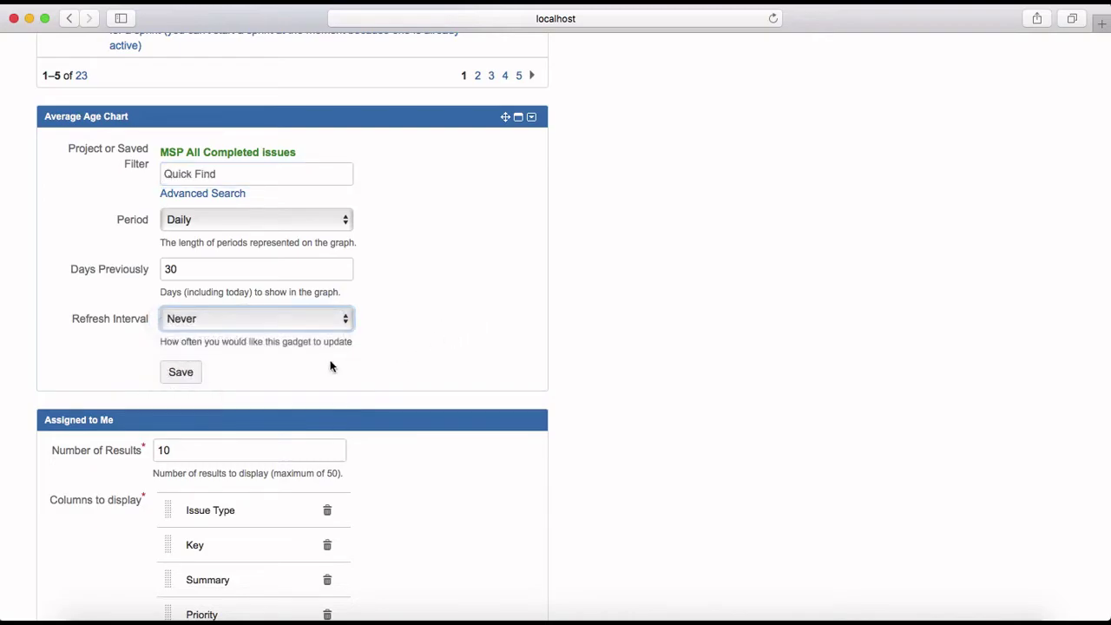
{"action": "left_click", "coordinate": [181, 373]}
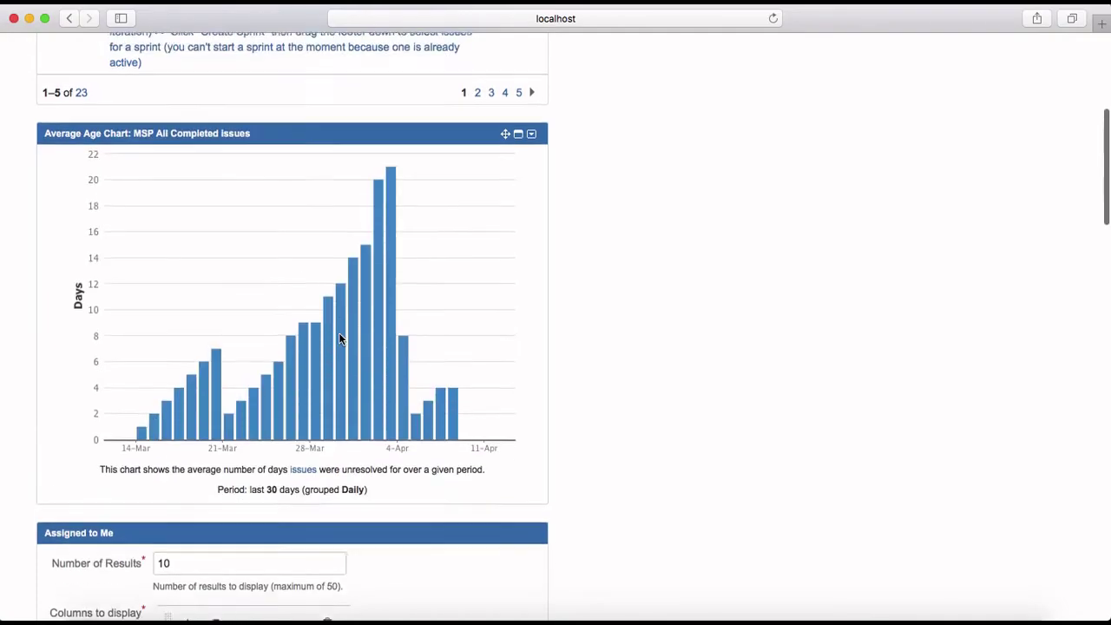
{"action": "mouse_move", "coordinate": [338, 338]}
{"action": "scroll", "coordinate": [338, 338], "scroll_direction": "down", "scroll_amount": 3}
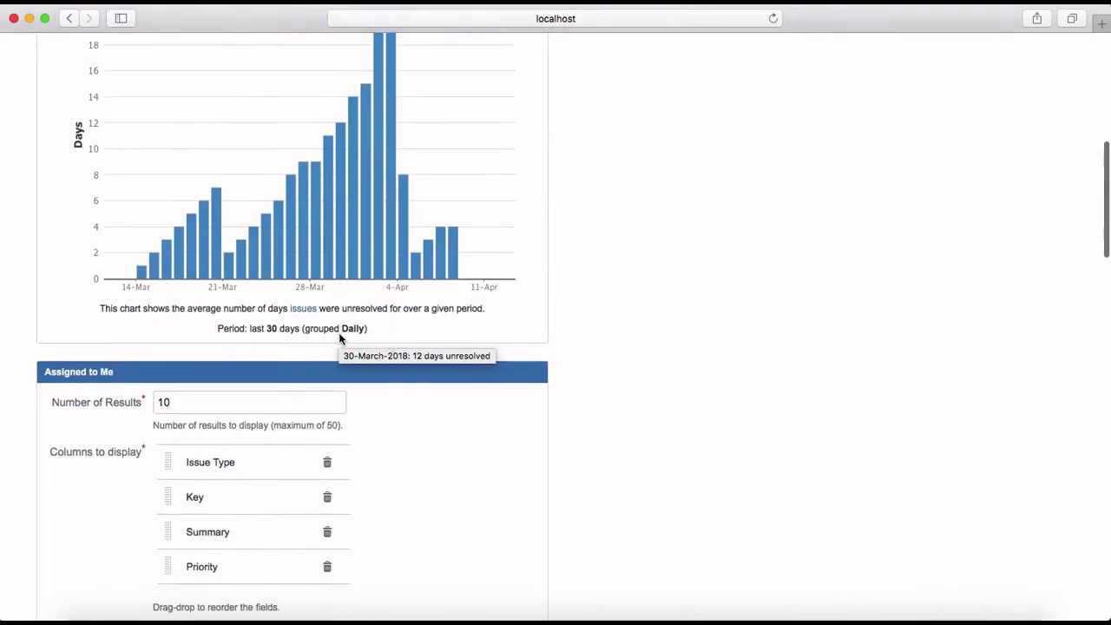
{"action": "scroll", "coordinate": [338, 338], "scroll_direction": "up", "scroll_amount": 6}
- Save the Assigned to Me gadget with its default settings of 10 results and four columns
{"action": "scroll", "coordinate": [338, 339], "scroll_direction": "down", "scroll_amount": 10}
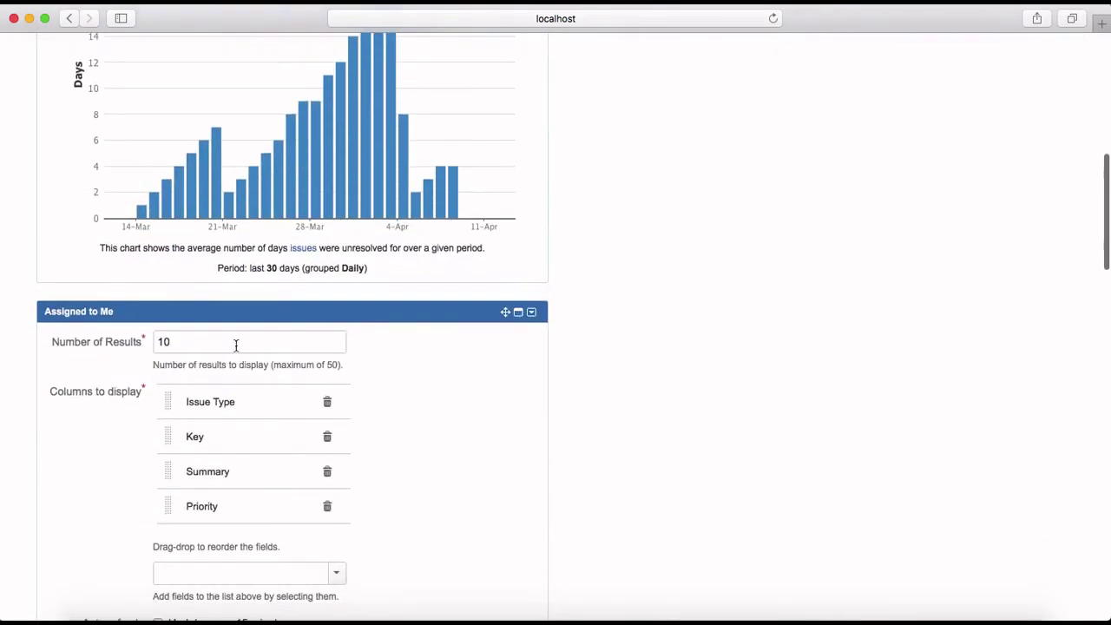
{"action": "scroll", "coordinate": [399, 379], "scroll_direction": "down", "scroll_amount": 3}
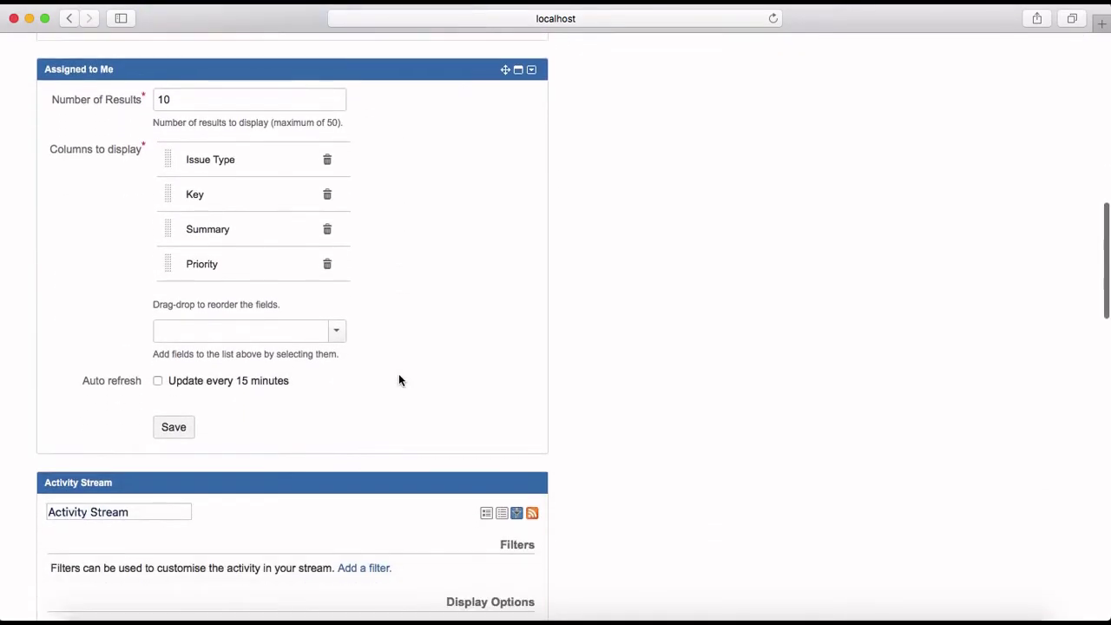
{"action": "left_click", "coordinate": [177, 434]}
{"action": "scroll", "coordinate": [339, 293], "scroll_direction": "up", "scroll_amount": 5}
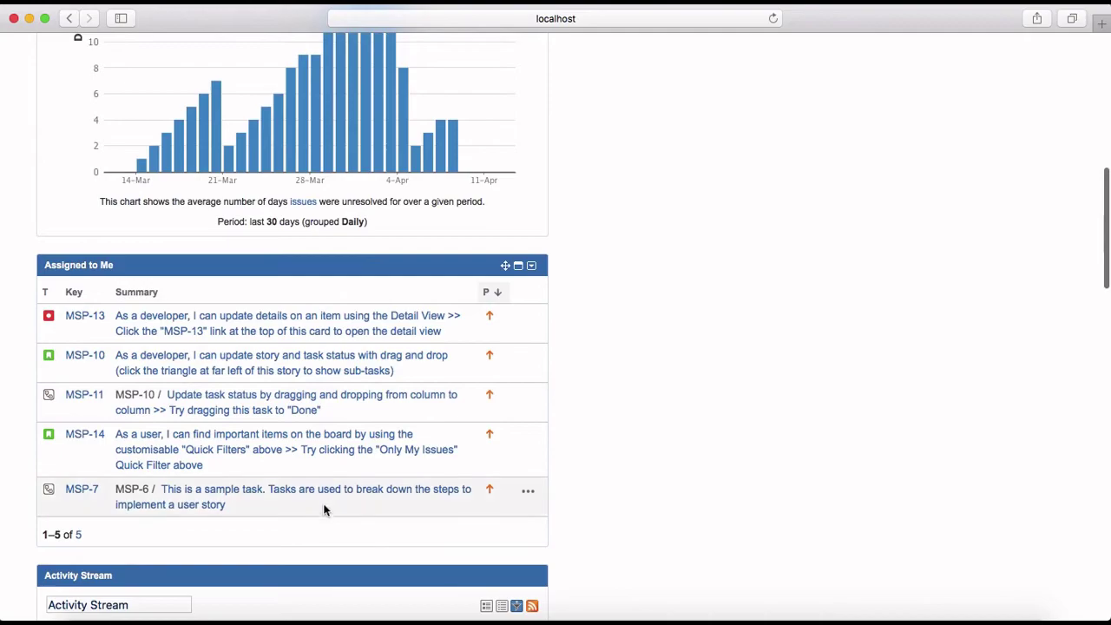
{"action": "scroll", "coordinate": [329, 503], "scroll_direction": "down", "scroll_amount": 5}
{"action": "scroll", "coordinate": [329, 500], "scroll_direction": "up", "scroll_amount": 3}
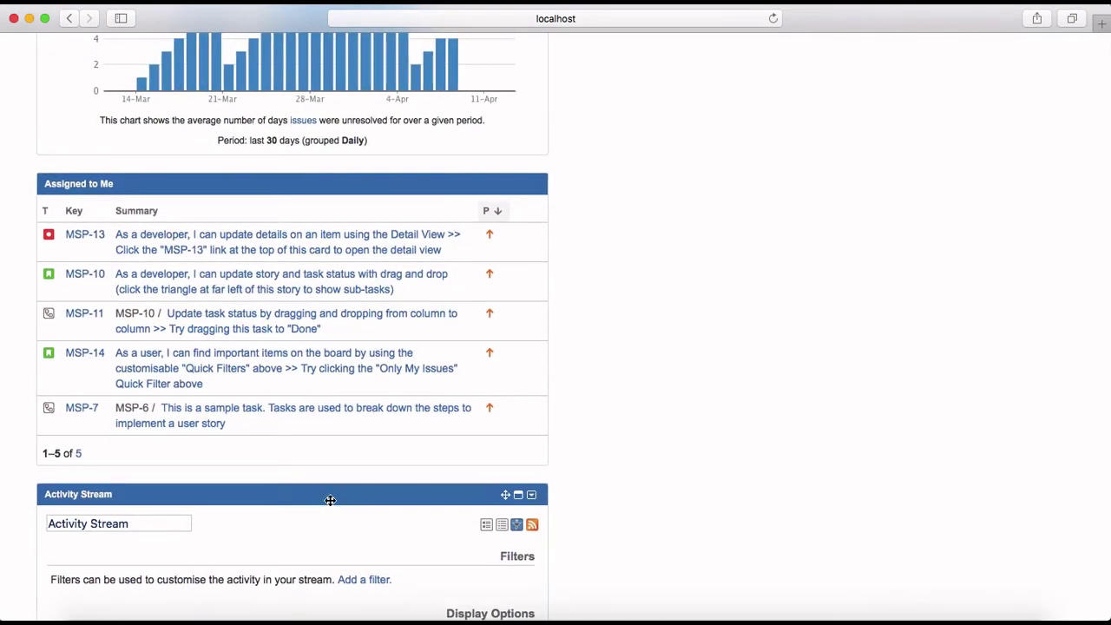
- Save the Activity Stream gadget with its default limit of 10 items and no added filter
{"action": "scroll", "coordinate": [329, 499], "scroll_direction": "down", "scroll_amount": 8}
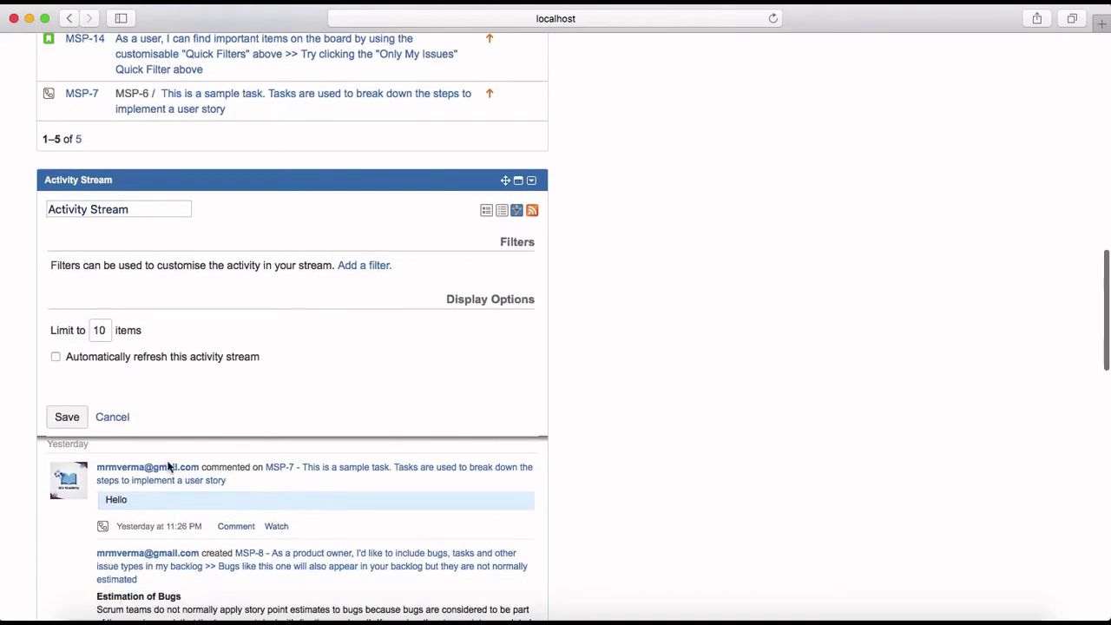
{"action": "scroll", "coordinate": [342, 429], "scroll_direction": "down", "scroll_amount": 6}
{"action": "scroll", "coordinate": [343, 432], "scroll_direction": "up", "scroll_amount": 4}
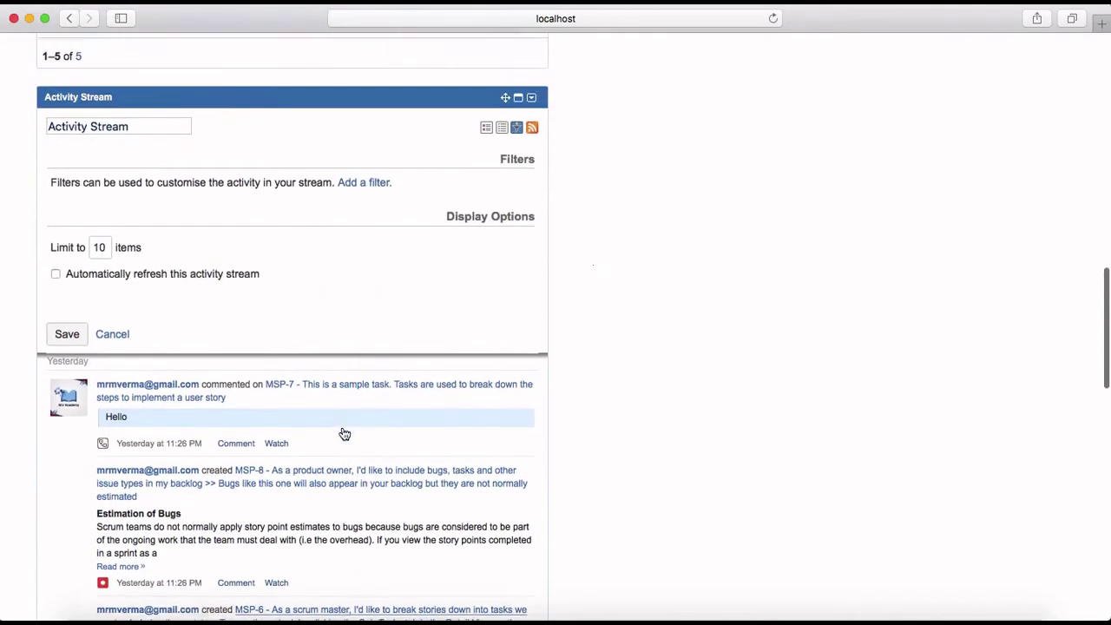
{"action": "left_click", "coordinate": [73, 346]}
{"action": "scroll", "coordinate": [345, 339], "scroll_direction": "down", "scroll_amount": 20}
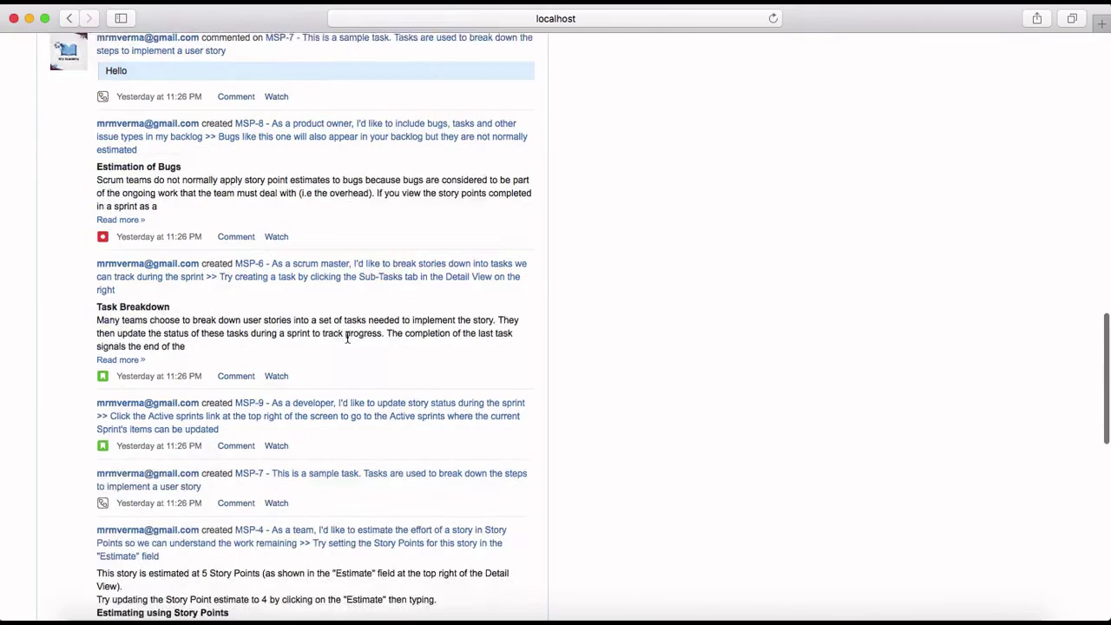
- Move the Activity Stream gadget into the dashboard's empty second column and look over the new arrangement
{"action": "scroll", "coordinate": [347, 344], "scroll_direction": "up", "scroll_amount": 20}
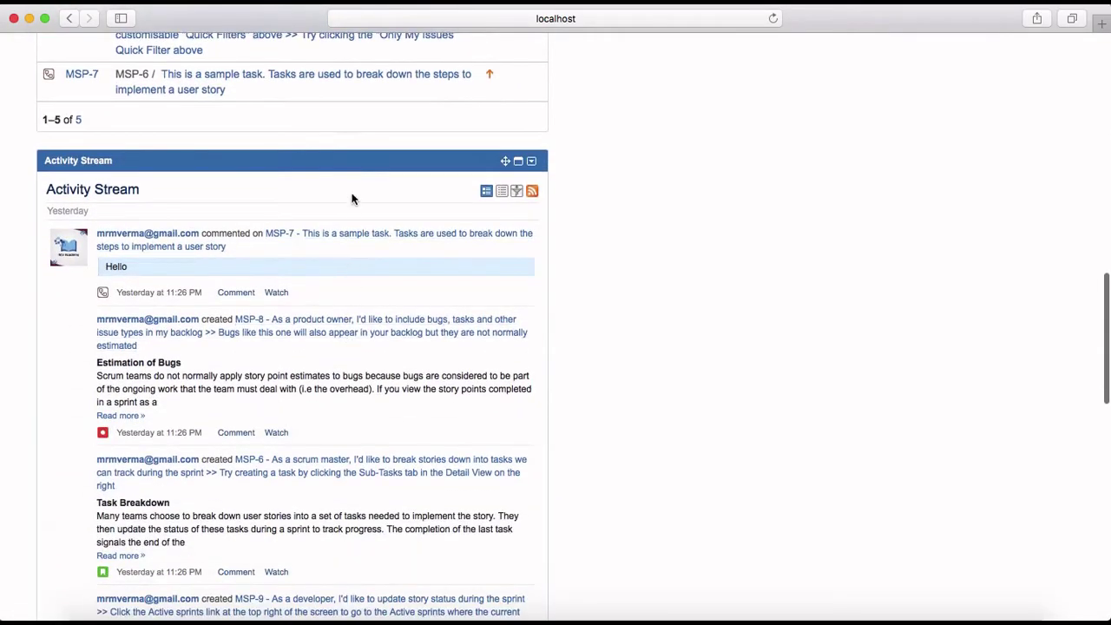
{"action": "left_click_drag", "start_coordinate": [358, 161], "coordinate": [896, 135]}
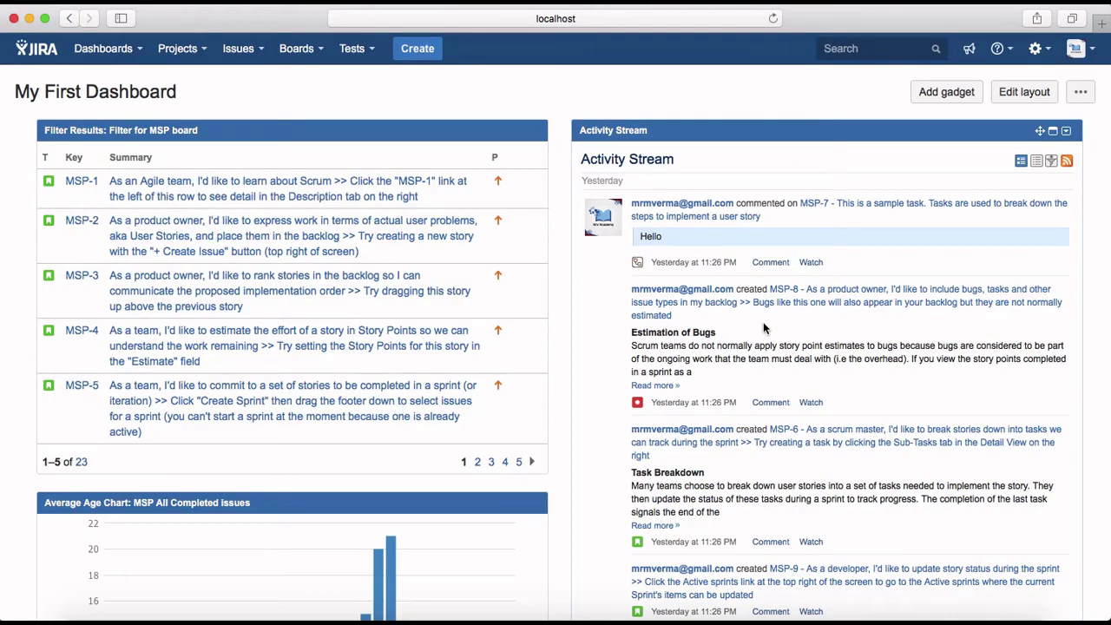
{"action": "scroll", "coordinate": [762, 329], "scroll_direction": "down", "scroll_amount": 5}
{"action": "scroll", "coordinate": [762, 329], "scroll_direction": "up", "scroll_amount": 6}
{"action": "scroll", "coordinate": [763, 327], "scroll_direction": "down", "scroll_amount": 1}
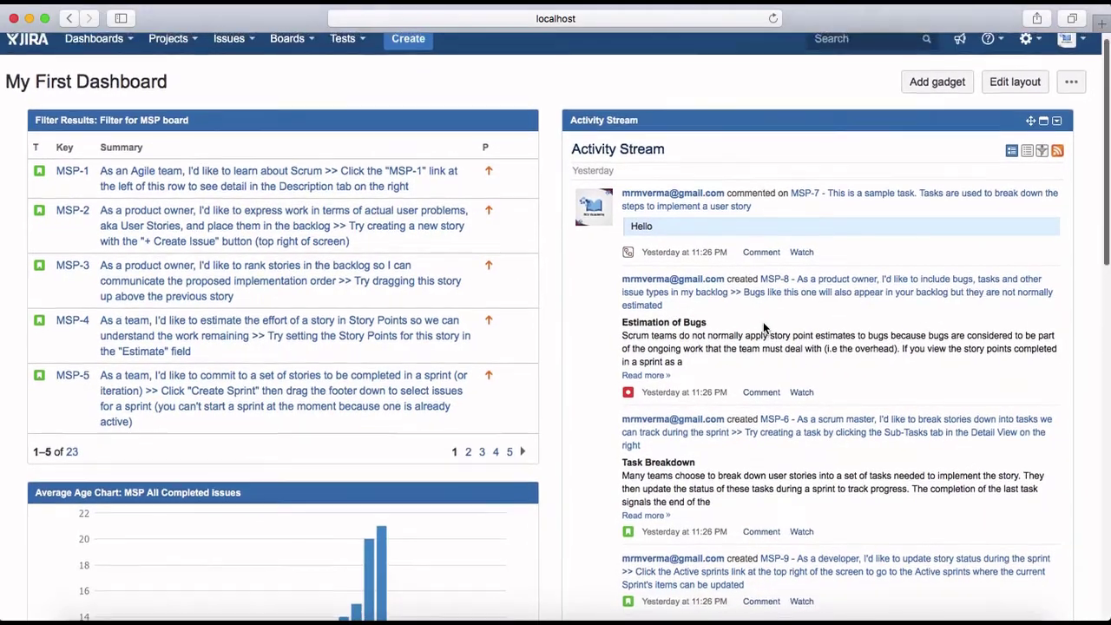
{"action": "scroll", "coordinate": [764, 327], "scroll_direction": "down", "scroll_amount": 1}
{"action": "scroll", "coordinate": [778, 319], "scroll_direction": "down", "scroll_amount": 3}
{"action": "scroll", "coordinate": [779, 320], "scroll_direction": "up", "scroll_amount": 5}
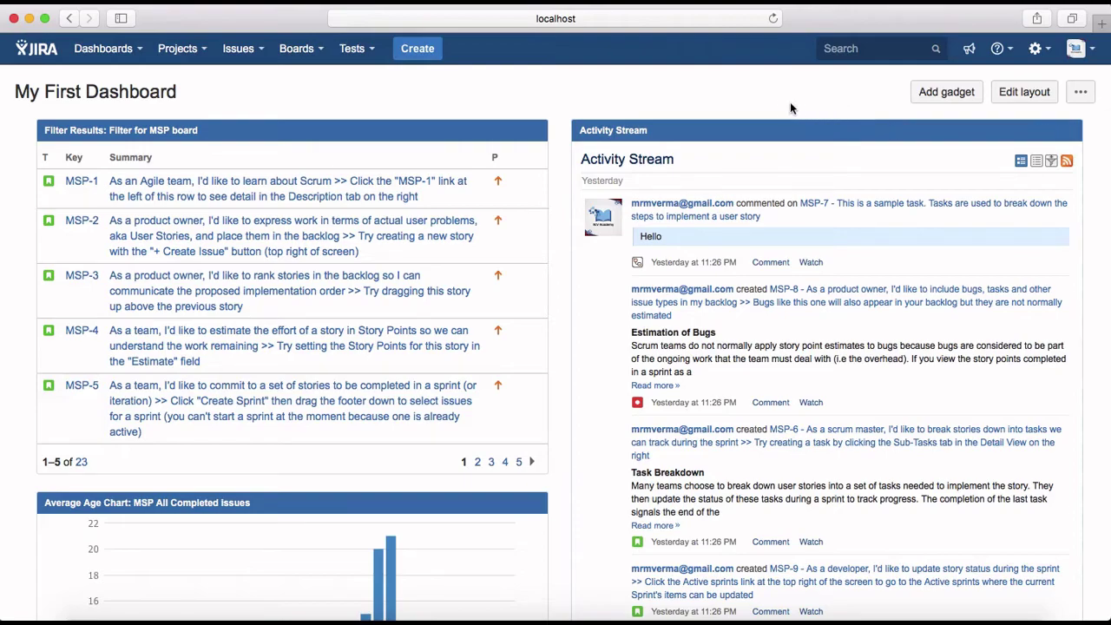
- Change the dashboard layout to two columns, with a narrow first column and a wide second column
{"action": "scroll", "coordinate": [839, 113], "scroll_direction": "down", "scroll_amount": 2}
{"action": "scroll", "coordinate": [949, 223], "scroll_direction": "up", "scroll_amount": 2}
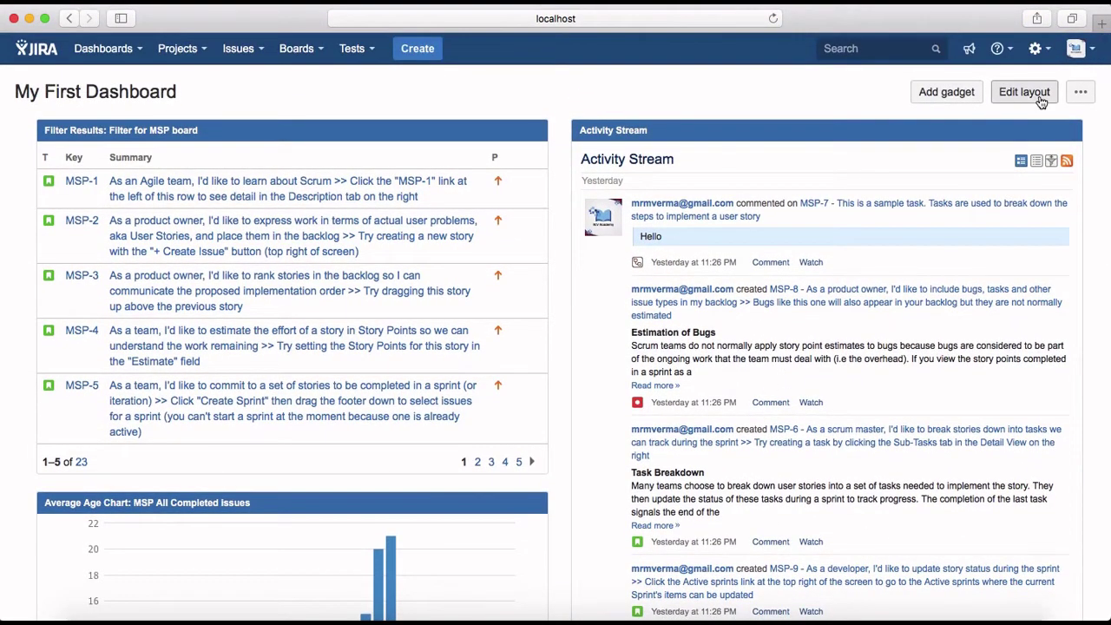
{"action": "left_click", "coordinate": [1042, 103]}
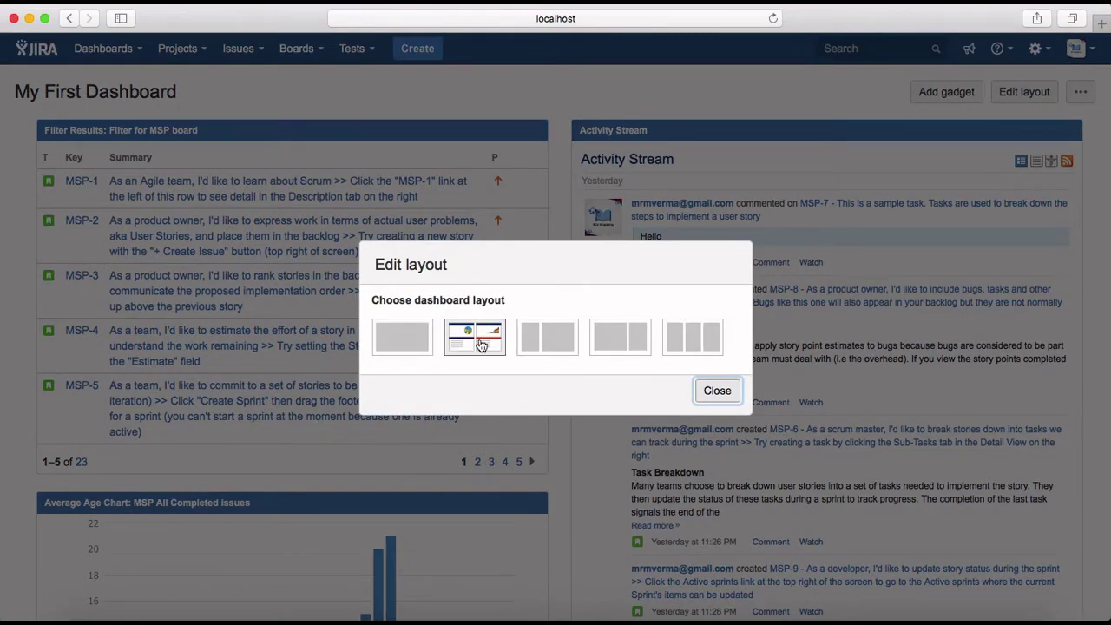
{"action": "left_click", "coordinate": [562, 351]}
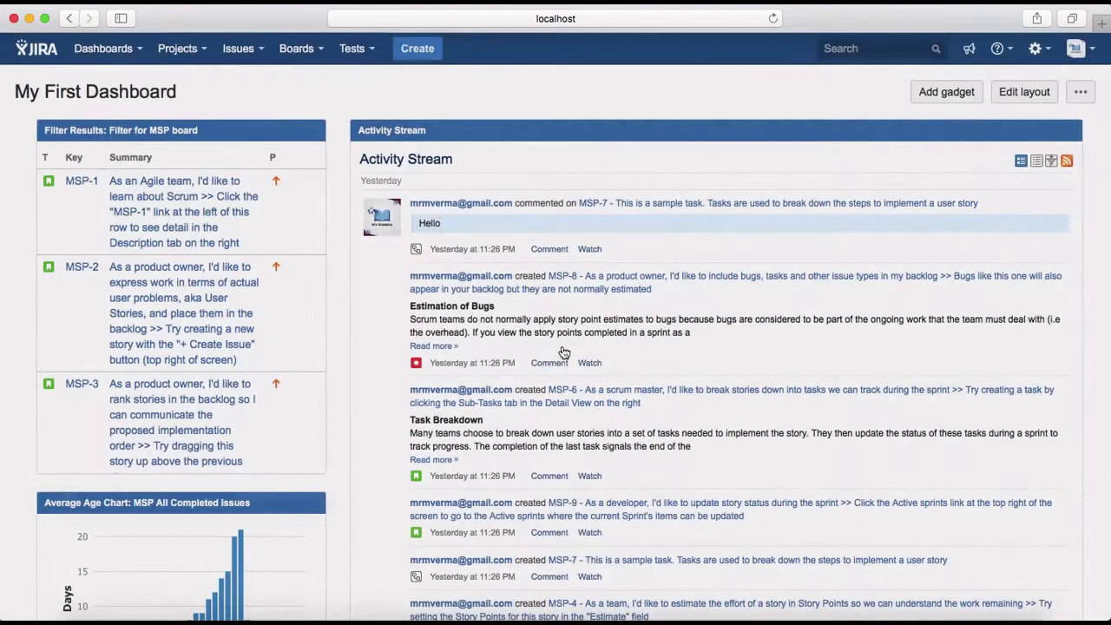
{"action": "scroll", "coordinate": [281, 375], "scroll_direction": "down", "scroll_amount": 3}
{"action": "scroll", "coordinate": [281, 375], "scroll_direction": "up", "scroll_amount": 5}
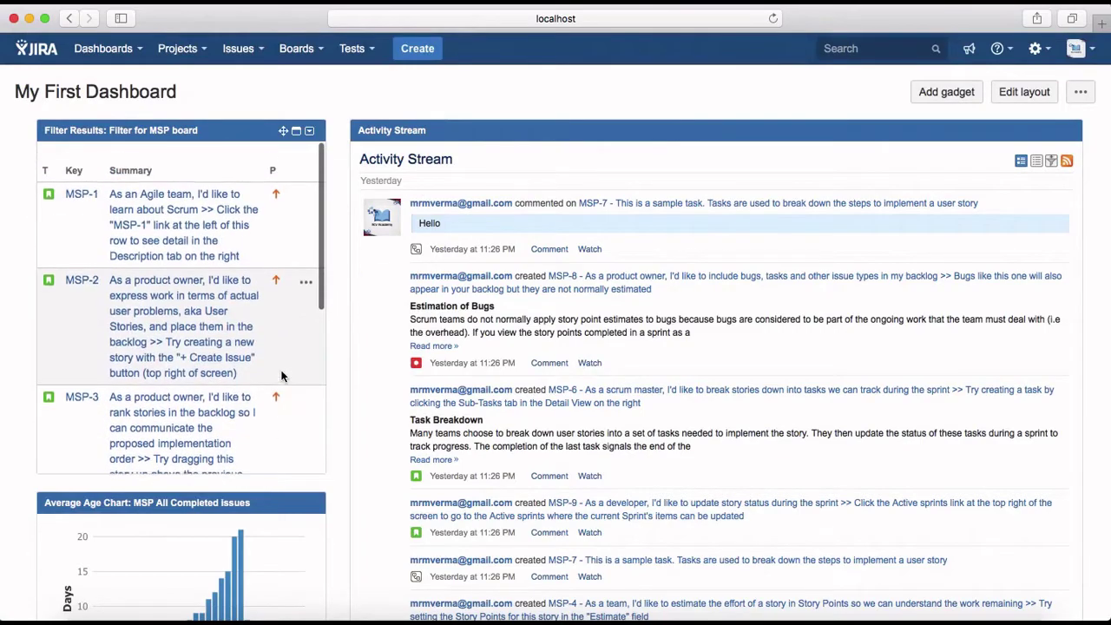
- Change the dashboard layout to three equal columns
{"action": "left_click", "coordinate": [1017, 95]}
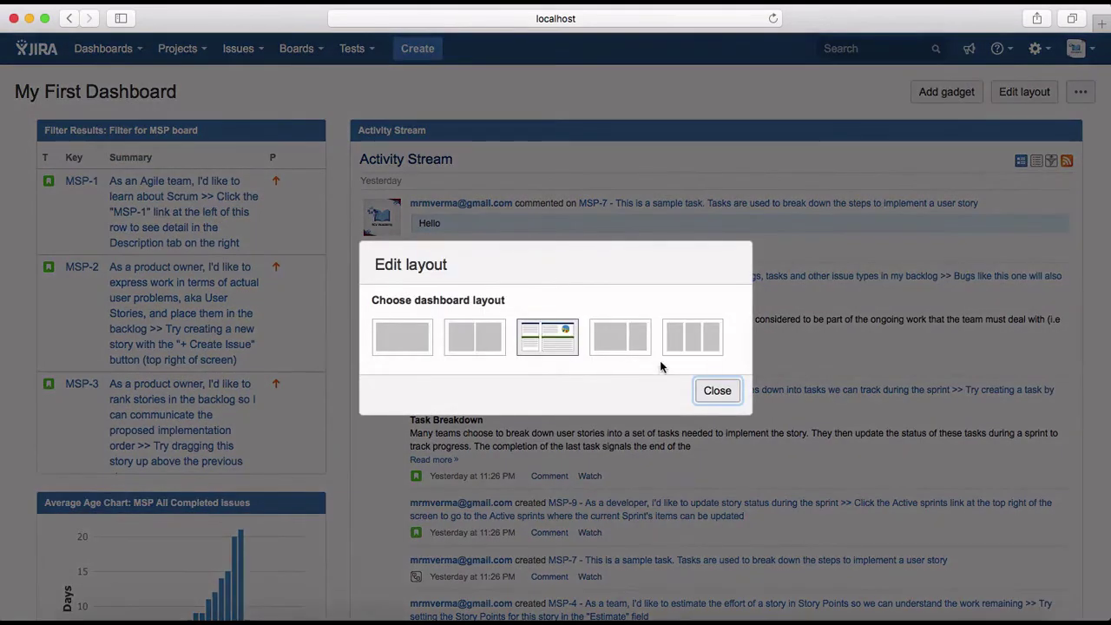
{"action": "left_click", "coordinate": [691, 338]}
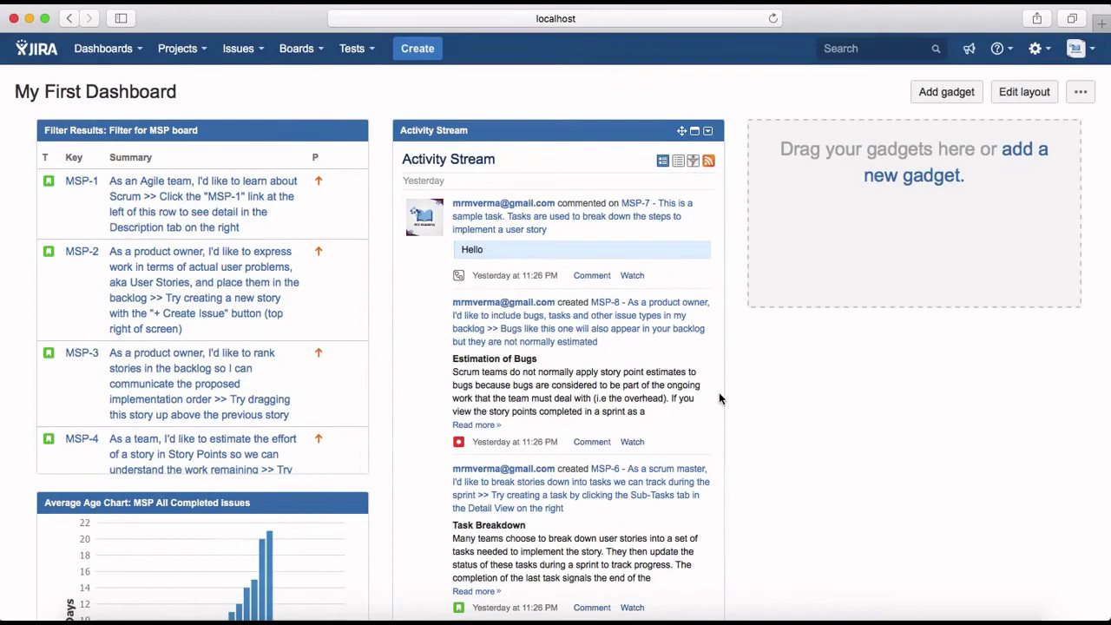
{"action": "scroll", "coordinate": [719, 397], "scroll_direction": "down", "scroll_amount": 4}
- Move the Average Age Chart gadget from the first column into the empty third column
{"action": "scroll", "coordinate": [371, 385], "scroll_direction": "up", "scroll_amount": 1}
{"action": "left_click_drag", "start_coordinate": [231, 337], "coordinate": [911, 59]}
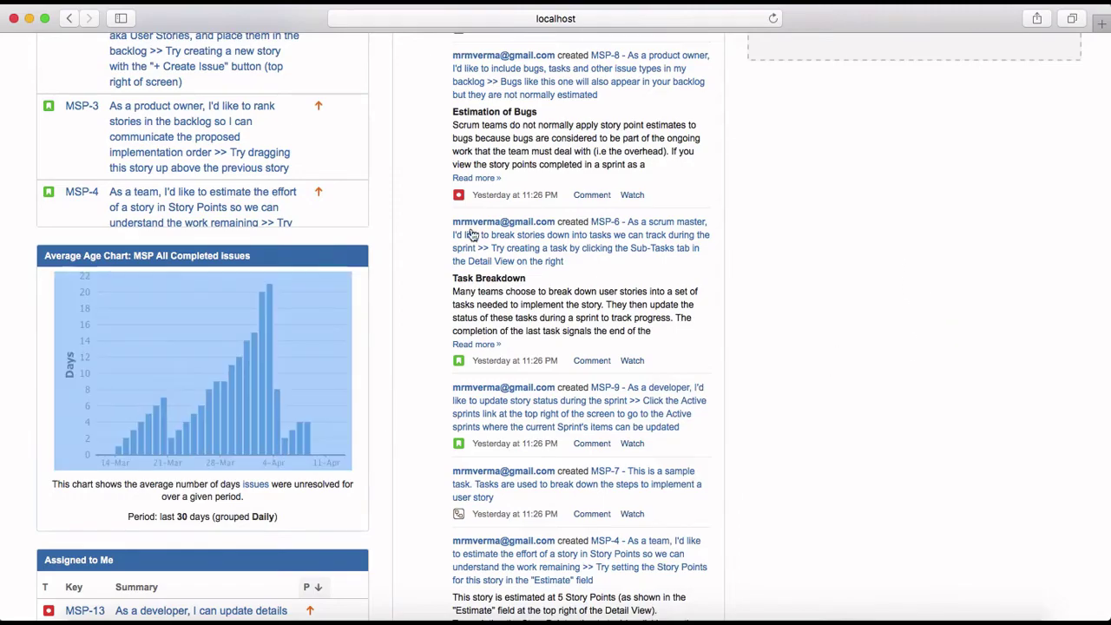
{"action": "left_click_drag", "start_coordinate": [149, 254], "coordinate": [870, 104]}
- Move the Assigned to Me gadget into the third column above the Average Age Chart and review the dashboard
{"action": "scroll", "coordinate": [725, 424], "scroll_direction": "down", "scroll_amount": 5}
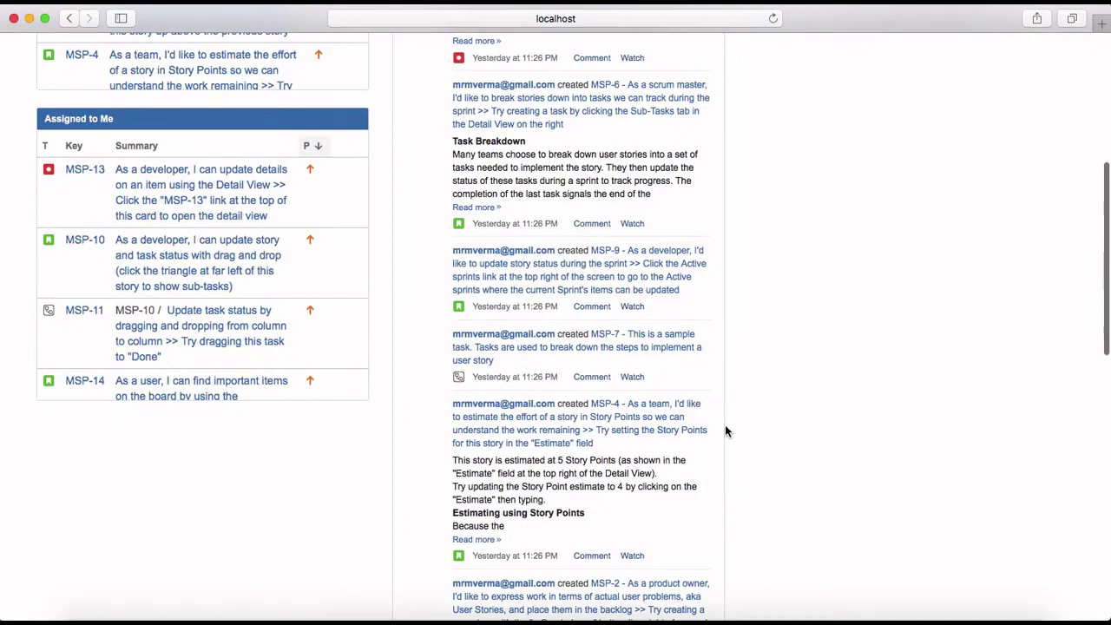
{"action": "left_click_drag", "start_coordinate": [275, 122], "coordinate": [994, 144]}
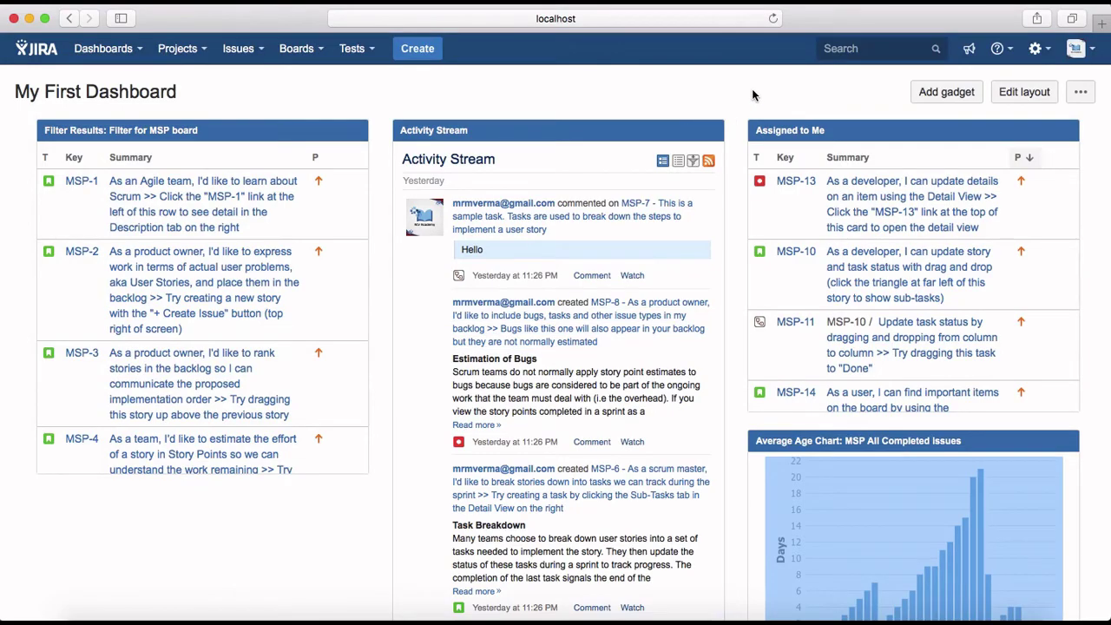
{"action": "scroll", "coordinate": [751, 96], "scroll_direction": "down", "scroll_amount": 9}
{"action": "scroll", "coordinate": [751, 96], "scroll_direction": "up", "scroll_amount": 4}
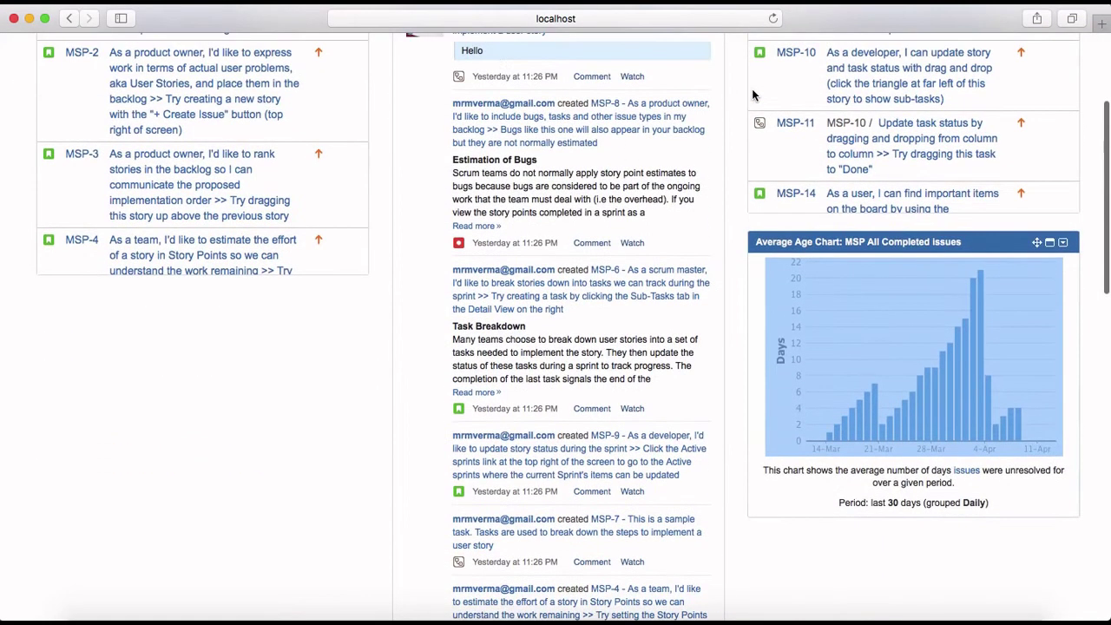
{"action": "scroll", "coordinate": [271, 402], "scroll_direction": "up", "scroll_amount": 5}
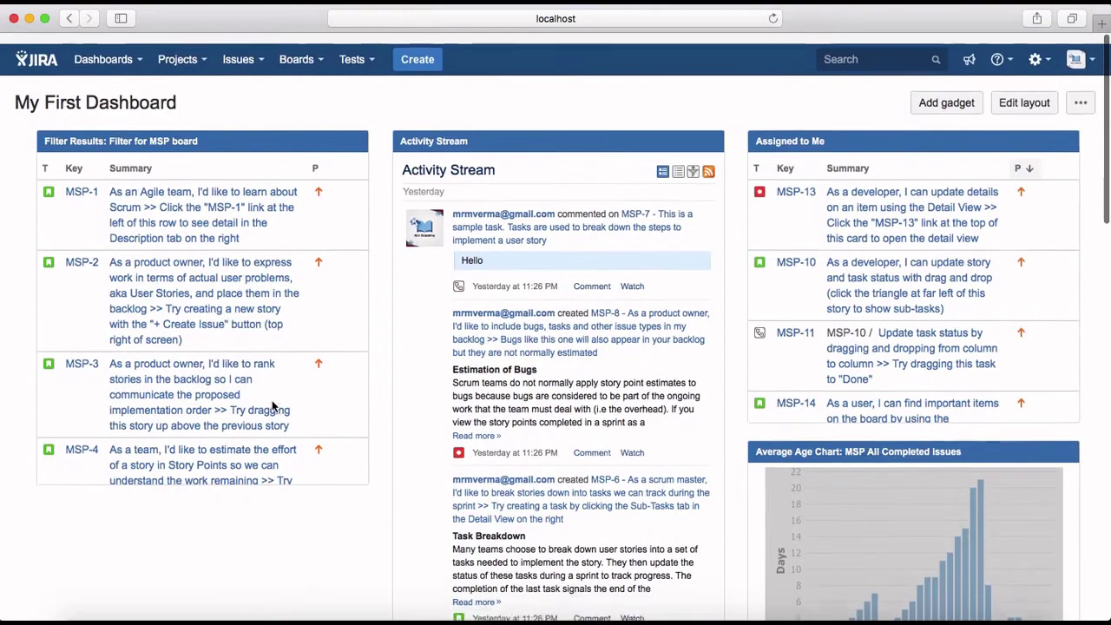